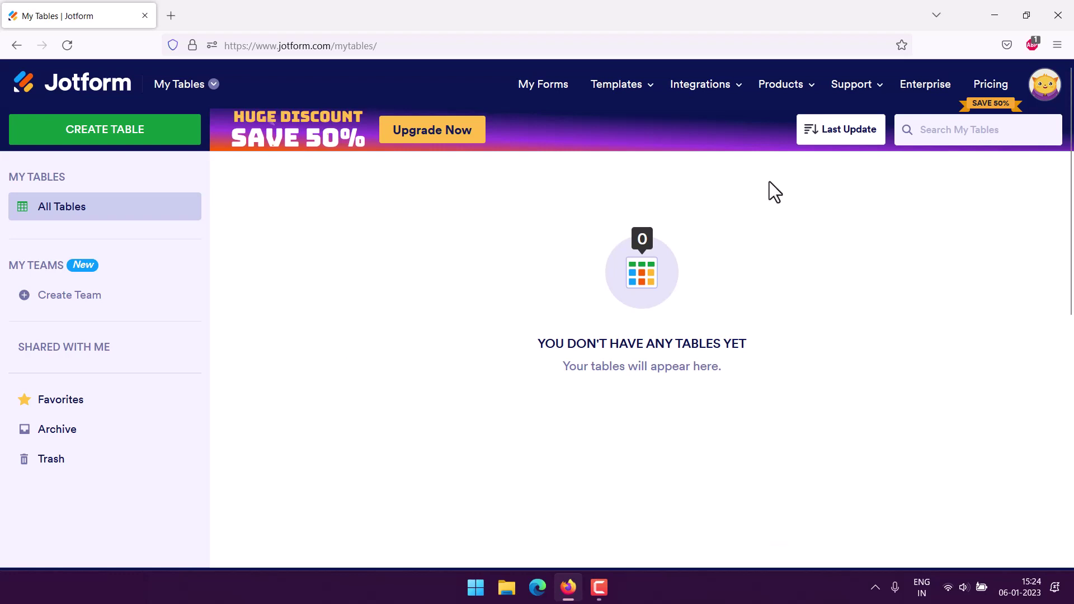
# Create a new blank table from scratch.
pyautogui.moveTo(806, 94)
pyautogui.click(97, 147)
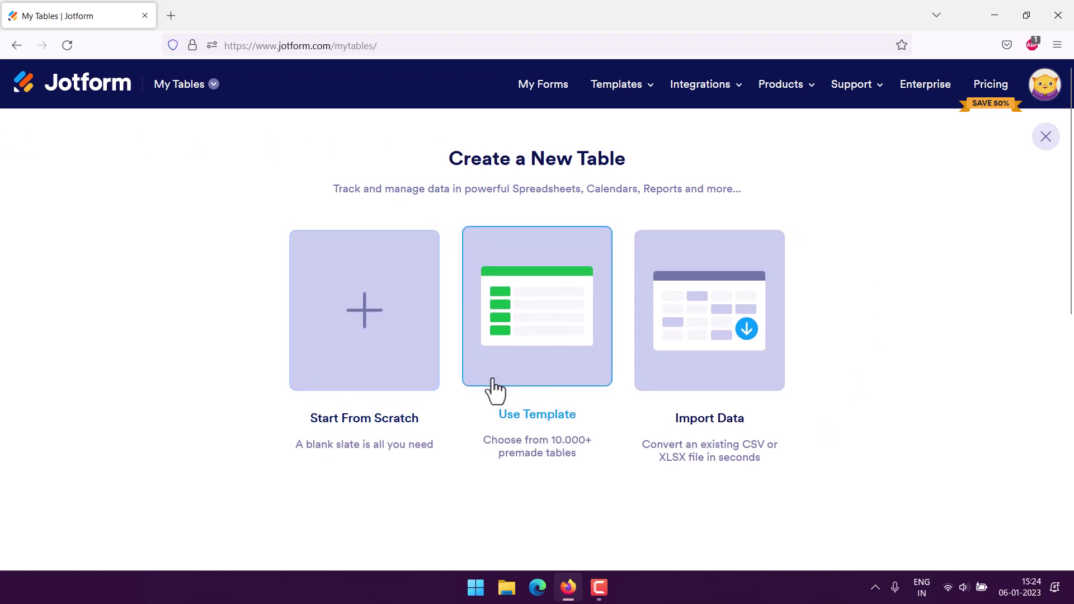
pyautogui.click(314, 337)
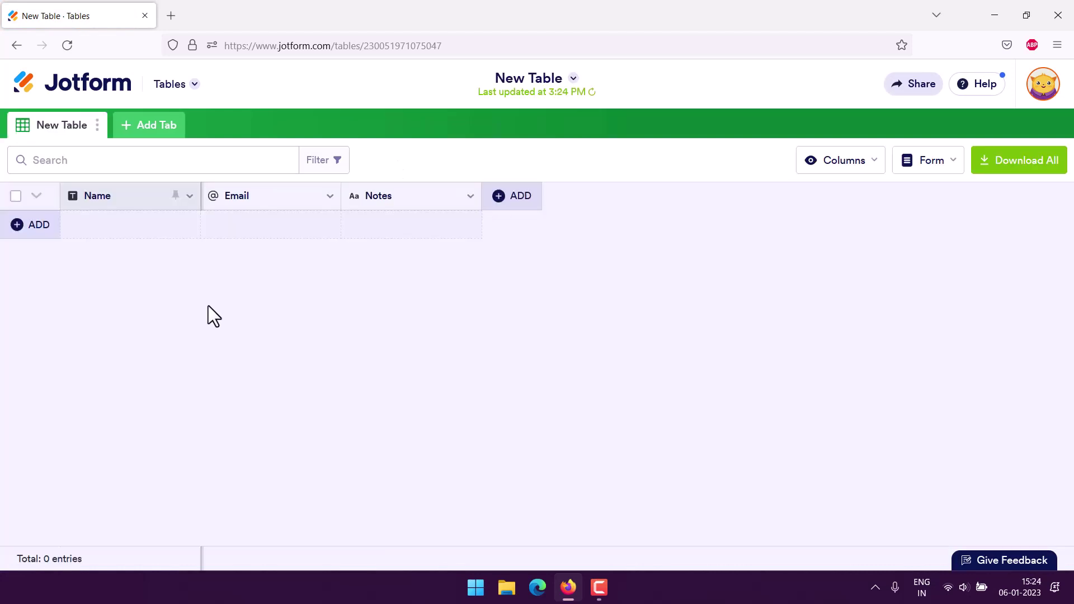
# Delete the Name column and all its data from the new table.
pyautogui.click(189, 197)
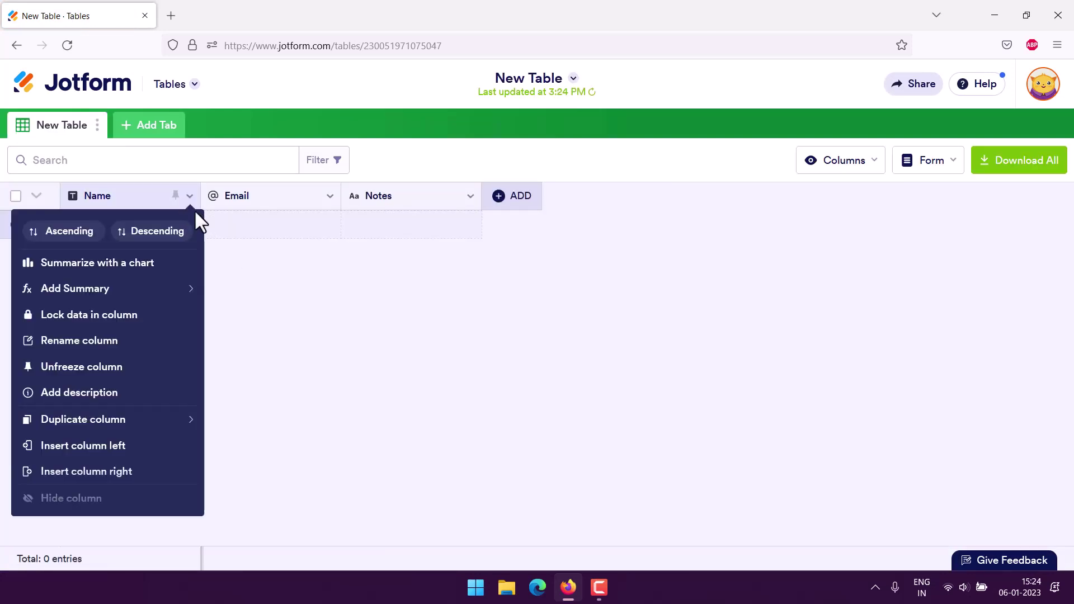
pyautogui.scroll(-1, 140, 391)
pyautogui.click(130, 499)
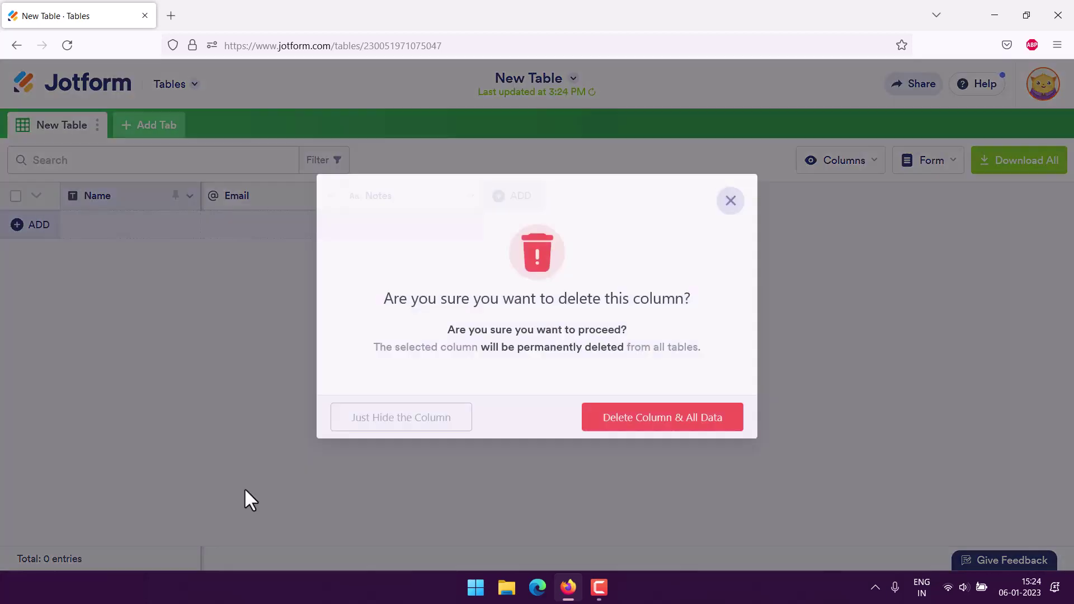
pyautogui.click(609, 422)
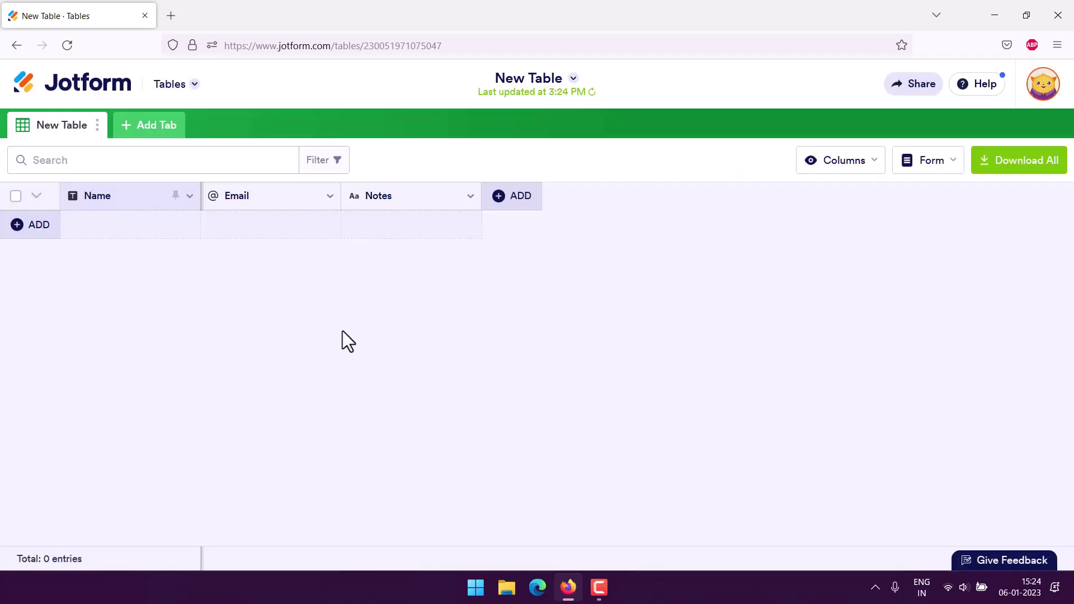
# Delete the Email and Notes columns together with all their data.
pyautogui.click(188, 197)
pyautogui.scroll(-1, 101, 498)
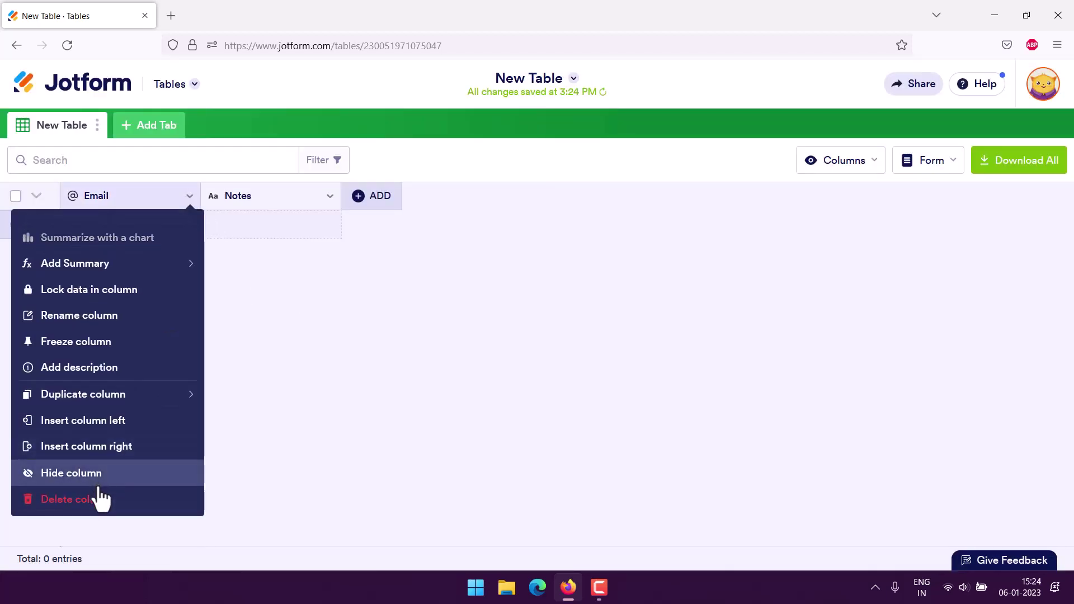
pyautogui.click(99, 500)
pyautogui.click(659, 426)
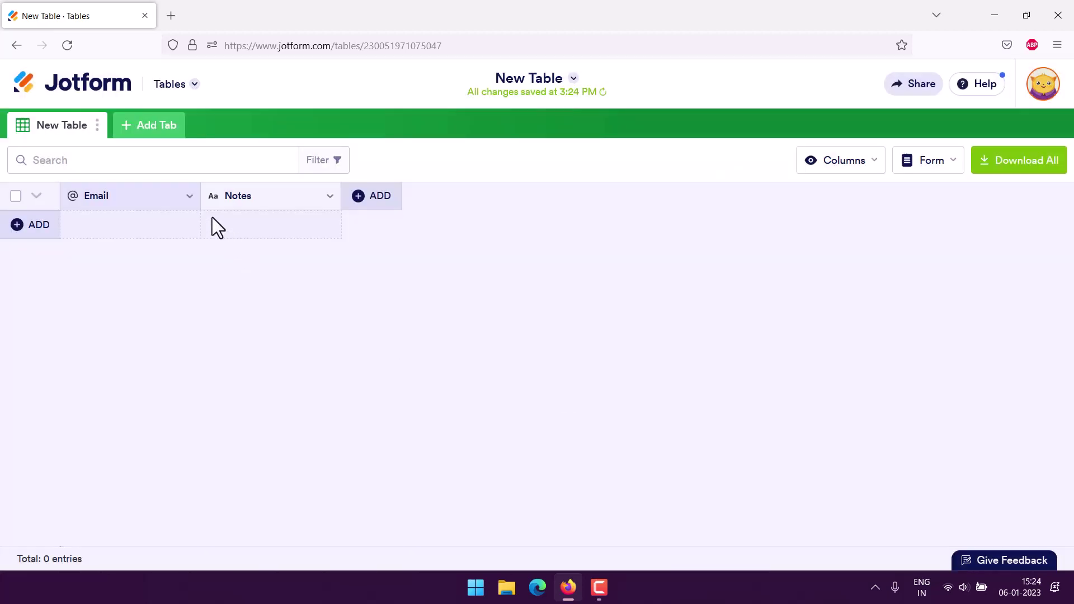
pyautogui.click(190, 197)
pyautogui.scroll(-1, 117, 503)
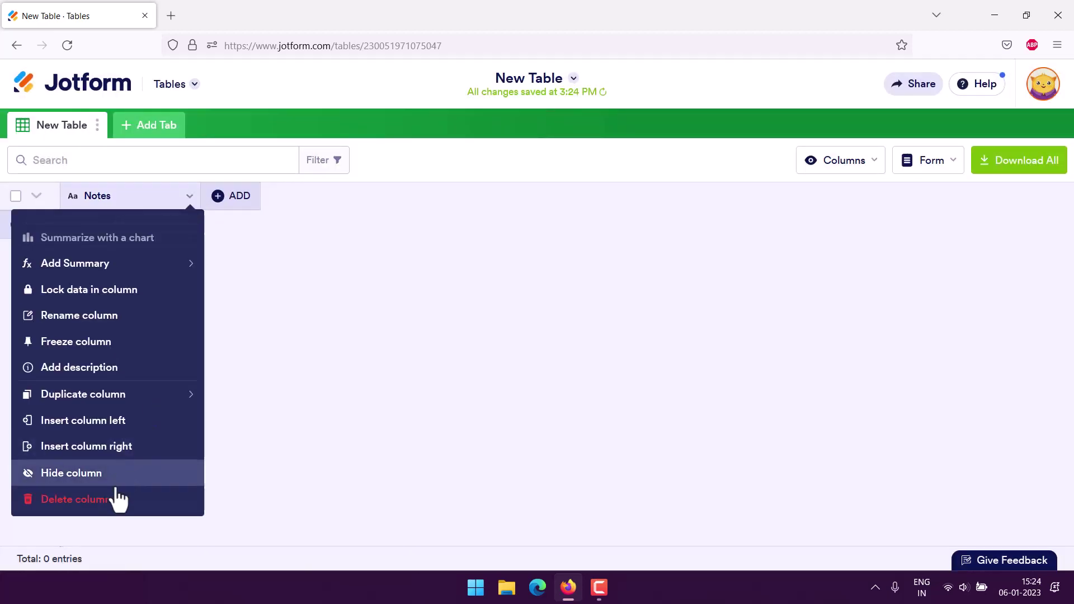
pyautogui.click(119, 500)
pyautogui.click(612, 426)
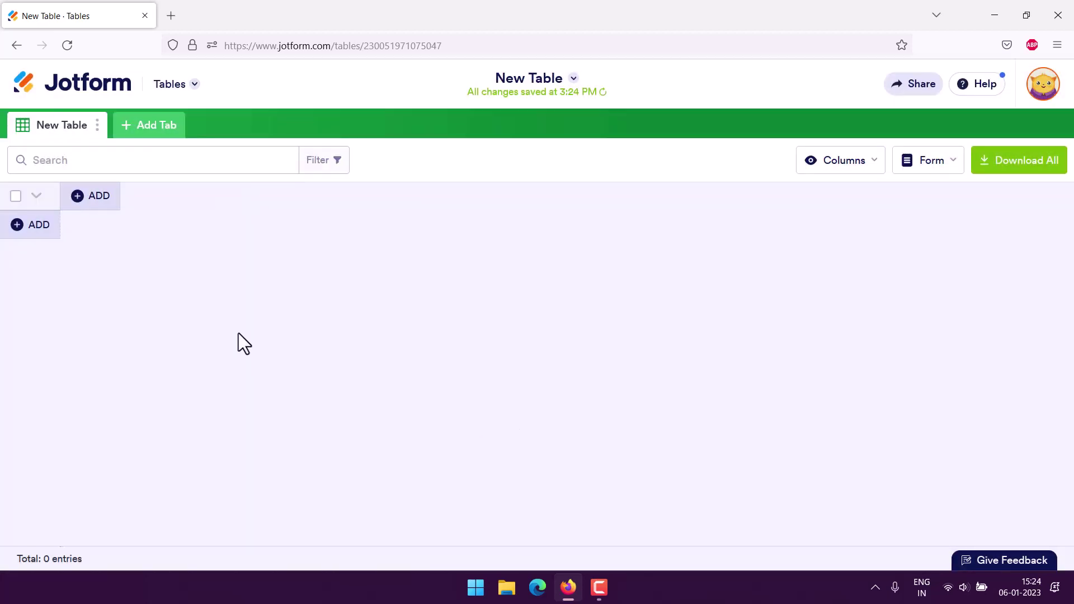
# Add a Date & Time column named Date with both the date and time options enabled.
pyautogui.click(87, 196)
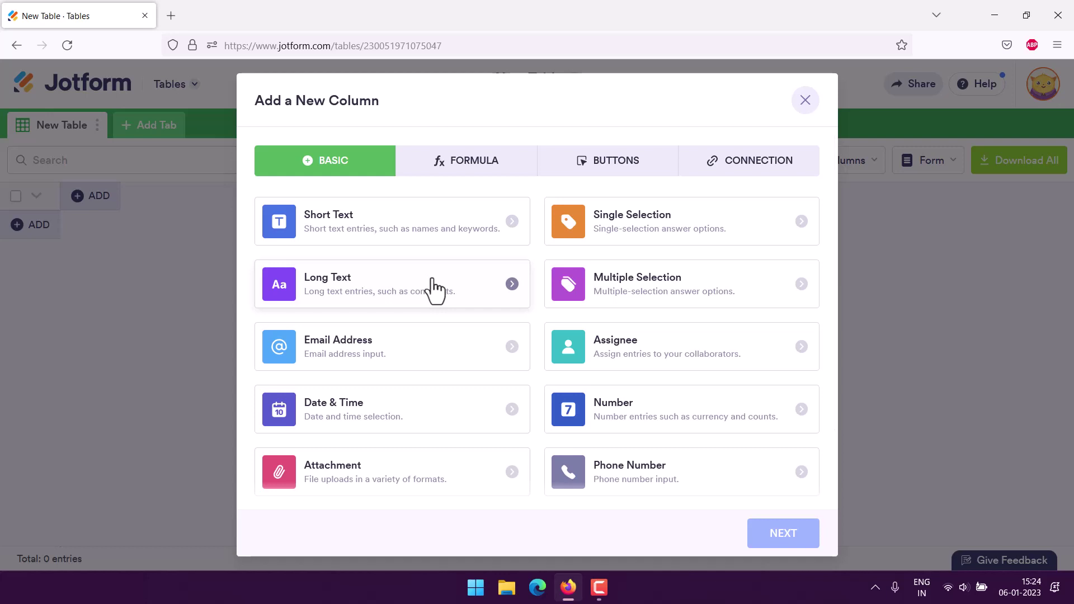
pyautogui.click(439, 426)
pyautogui.click(783, 538)
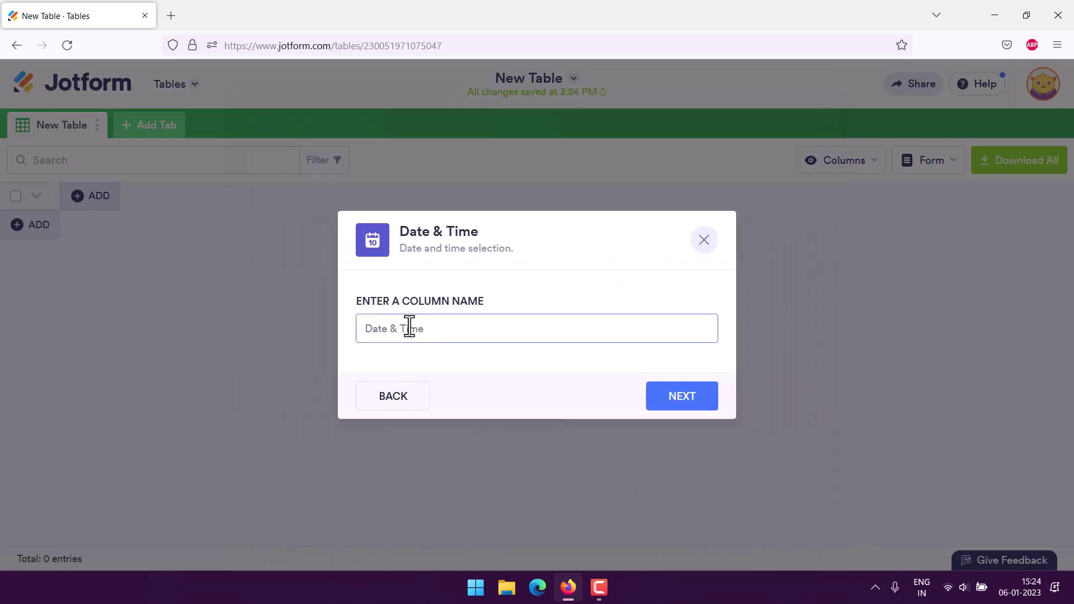
pyautogui.write('Date')
pyautogui.click(679, 406)
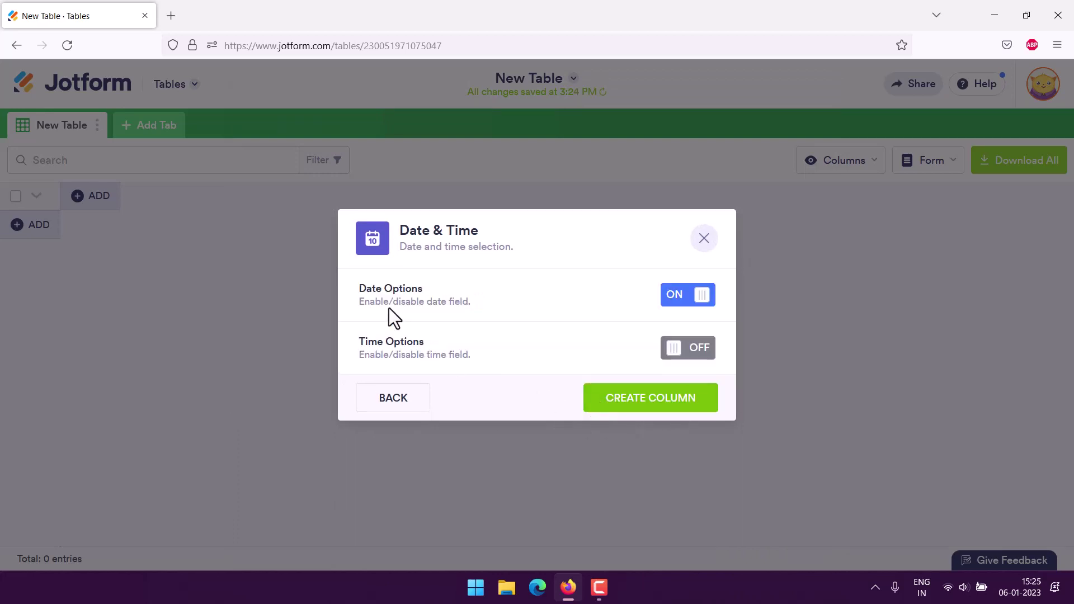
pyautogui.click(693, 351)
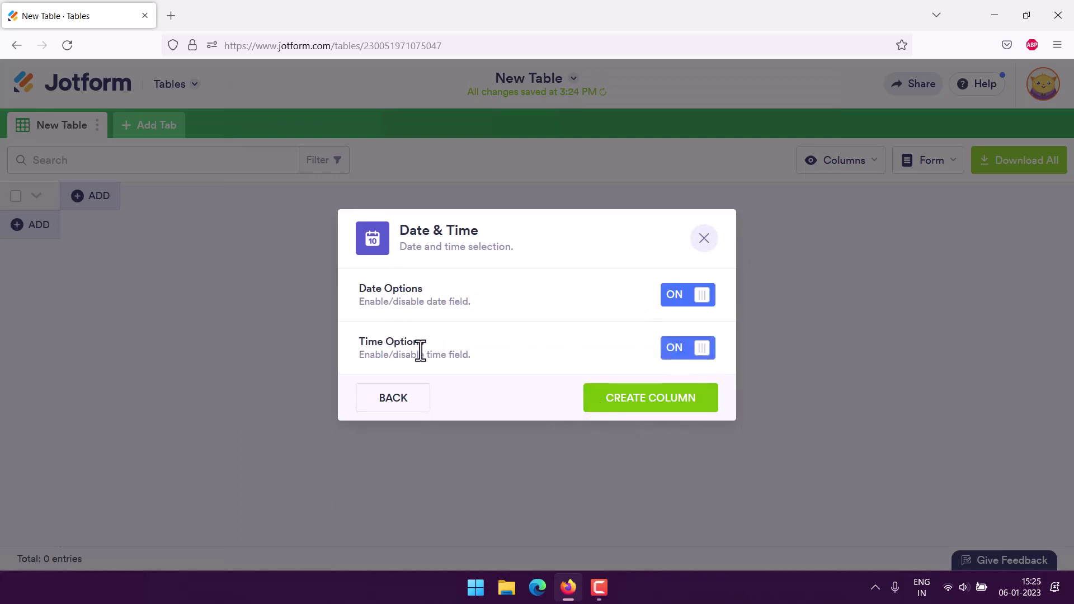
pyautogui.click(611, 386)
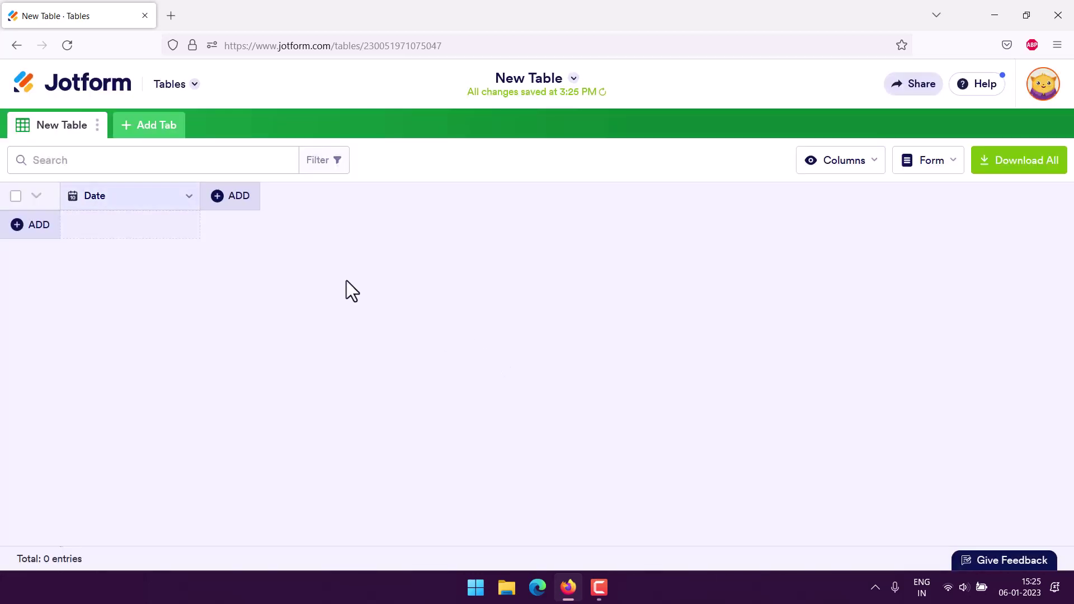
# Add two Short Text columns named Breakfast and Lunch after the Date column.
pyautogui.click(259, 214)
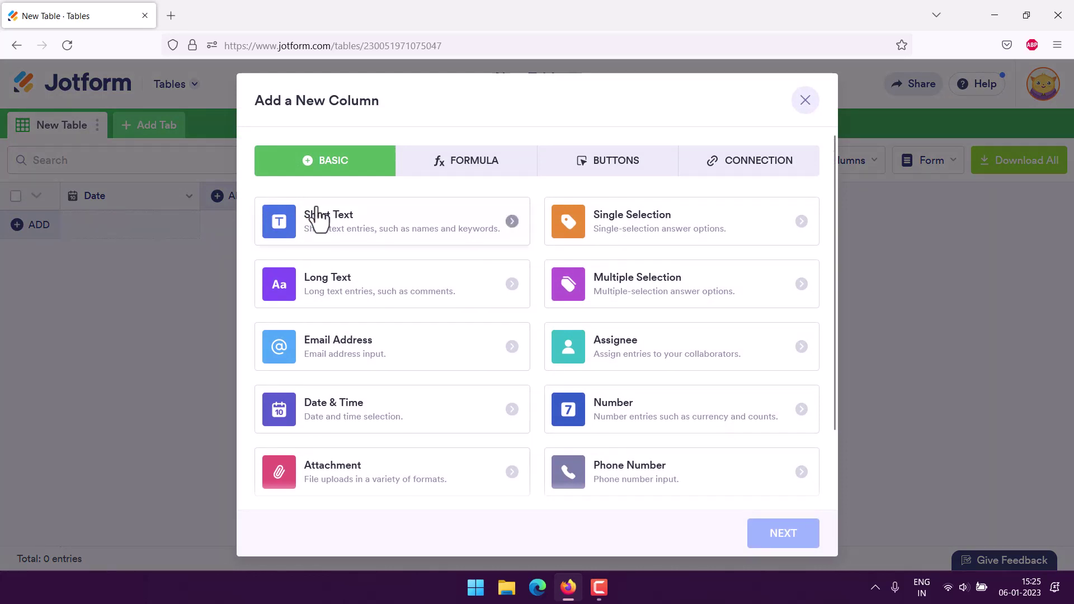
pyautogui.click(331, 229)
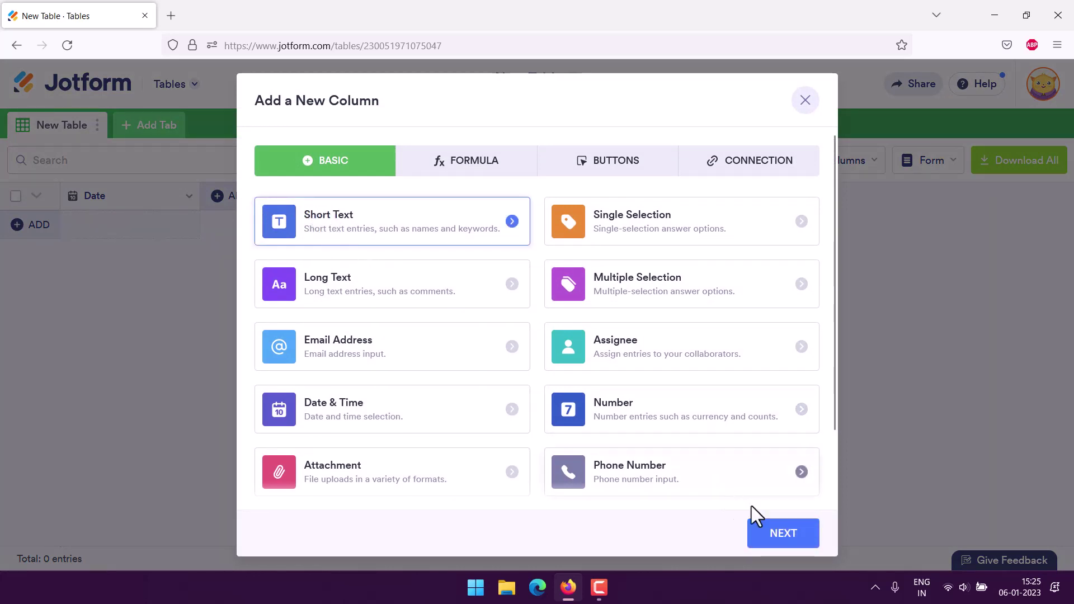
pyautogui.click(782, 535)
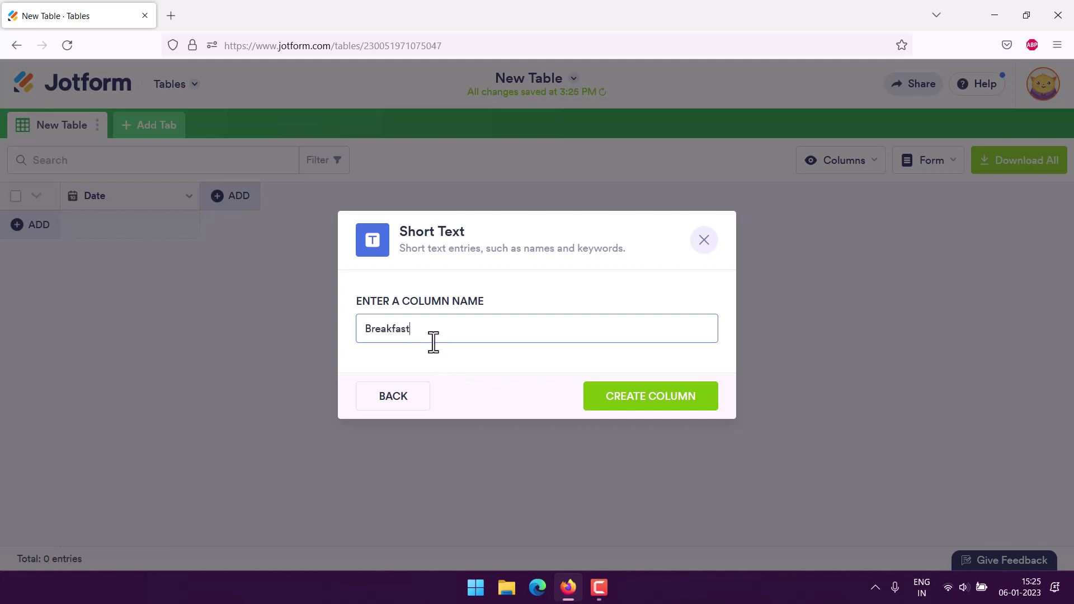
pyautogui.click(607, 403)
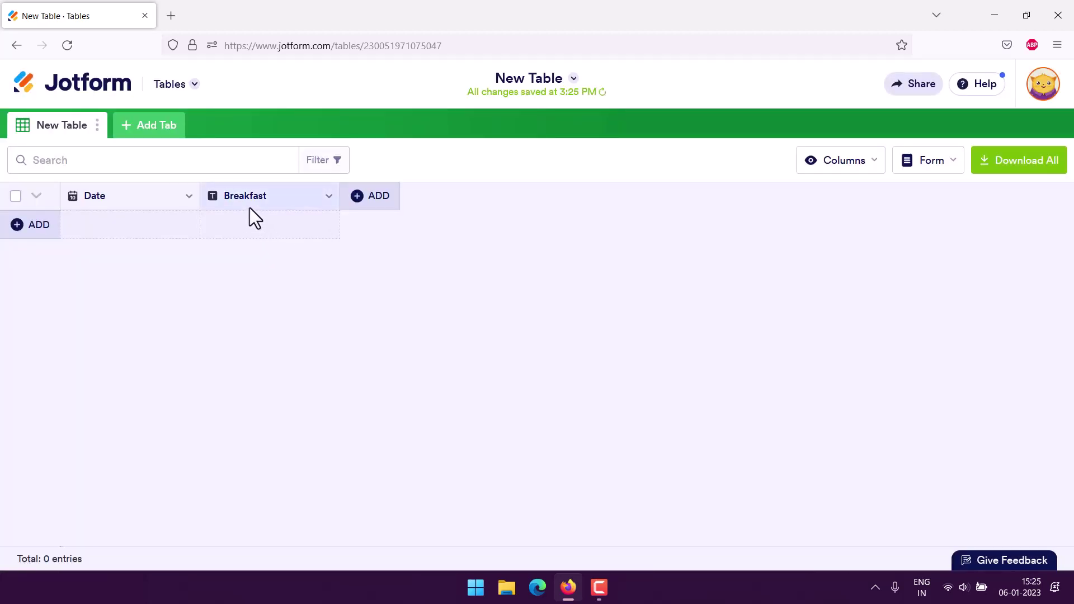
pyautogui.click(376, 198)
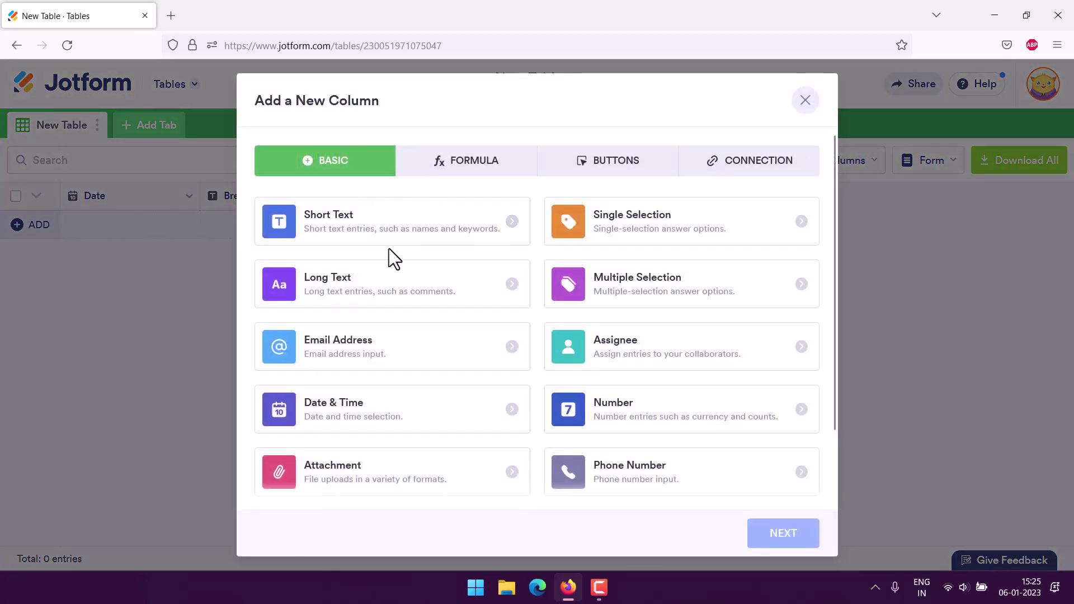
pyautogui.click(785, 535)
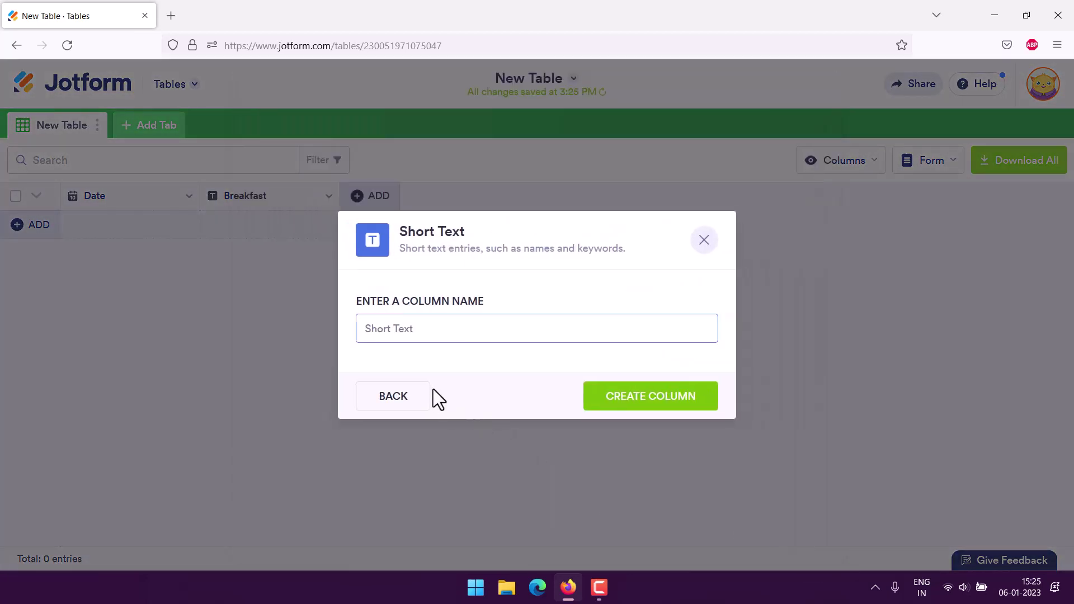
pyautogui.write('Lunch')
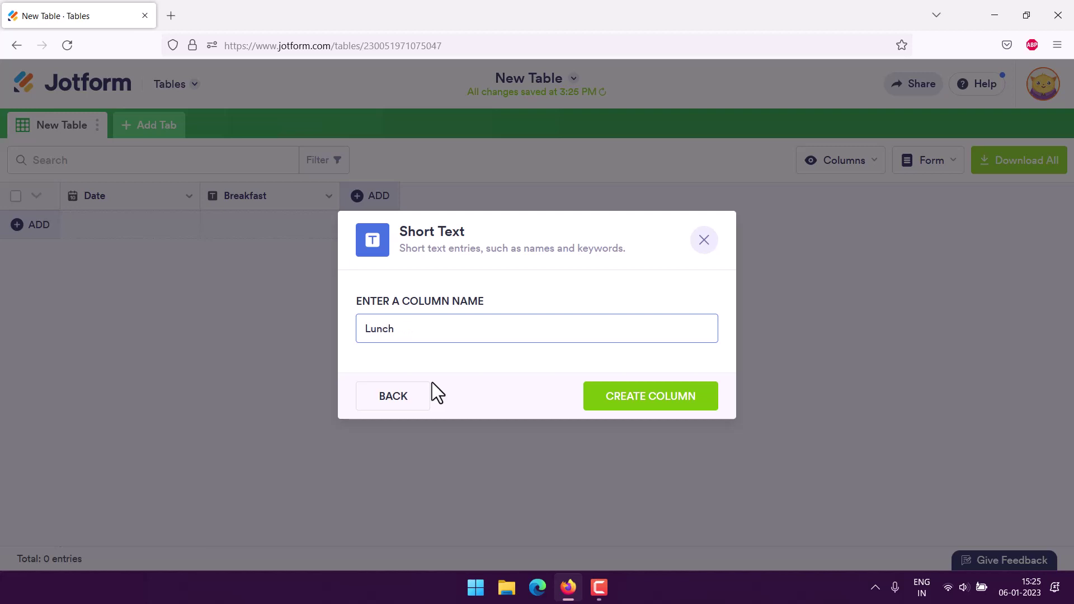
pyautogui.click(583, 396)
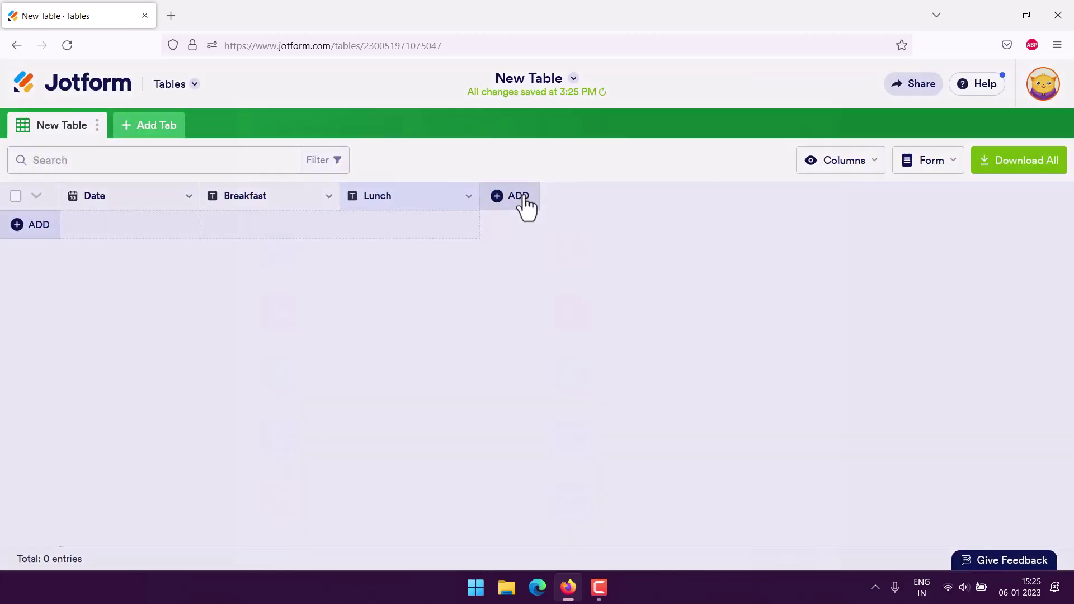
# Add two more Short Text columns named Dinner and Snack after the Lunch column.
pyautogui.click(519, 198)
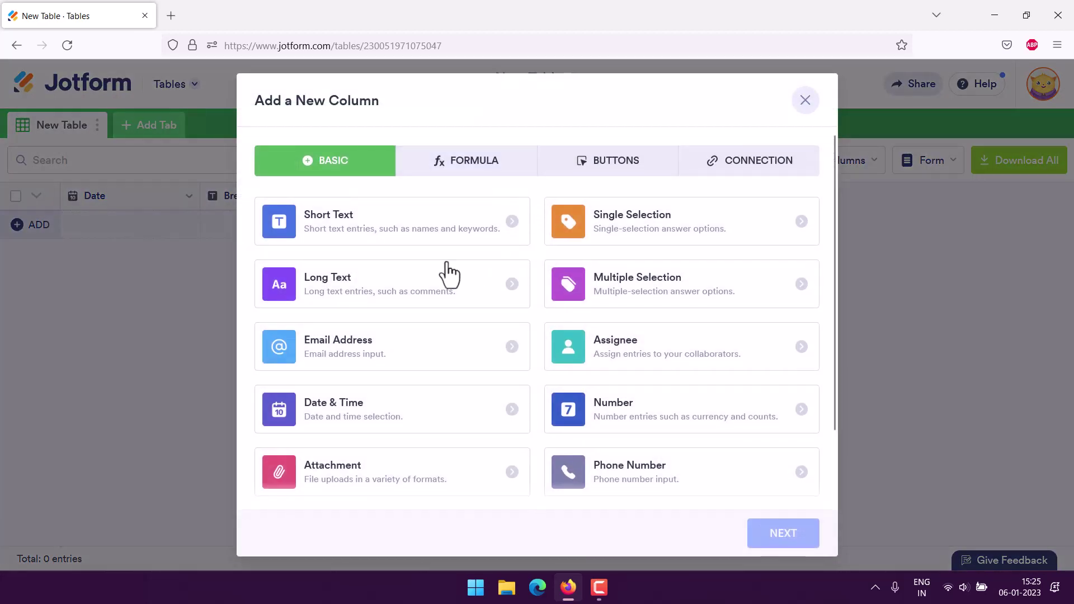
pyautogui.click(394, 234)
pyautogui.click(784, 534)
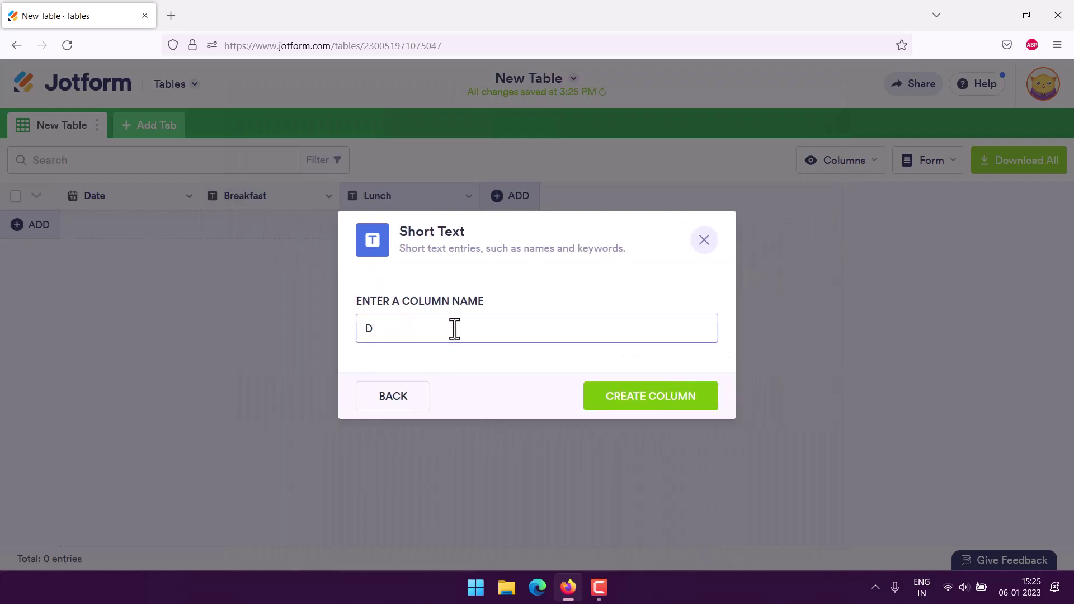
pyautogui.click(685, 410)
pyautogui.click(647, 199)
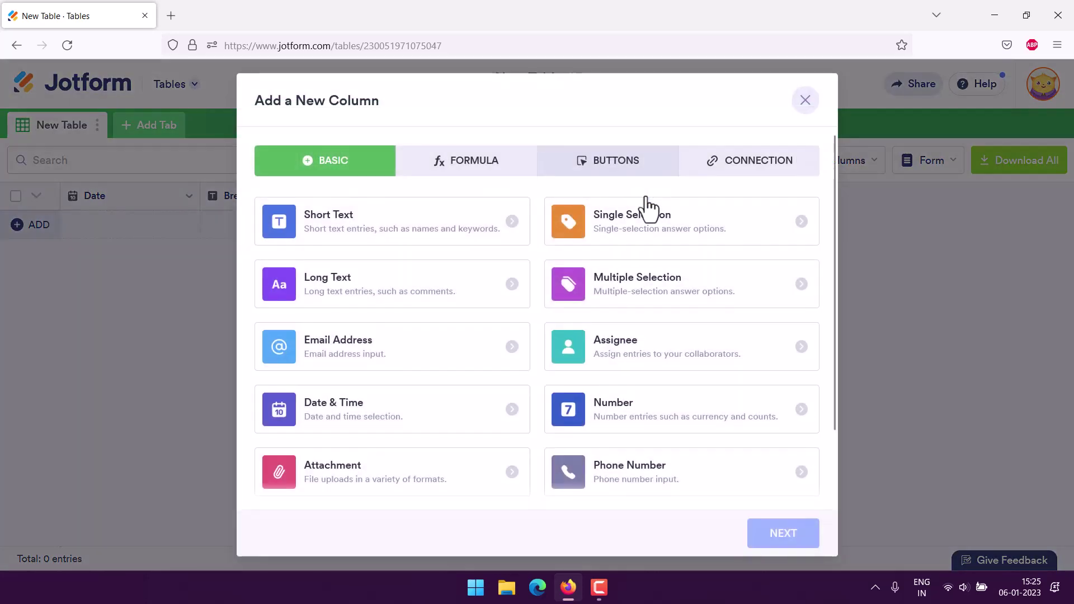
pyautogui.click(411, 251)
pyautogui.click(783, 534)
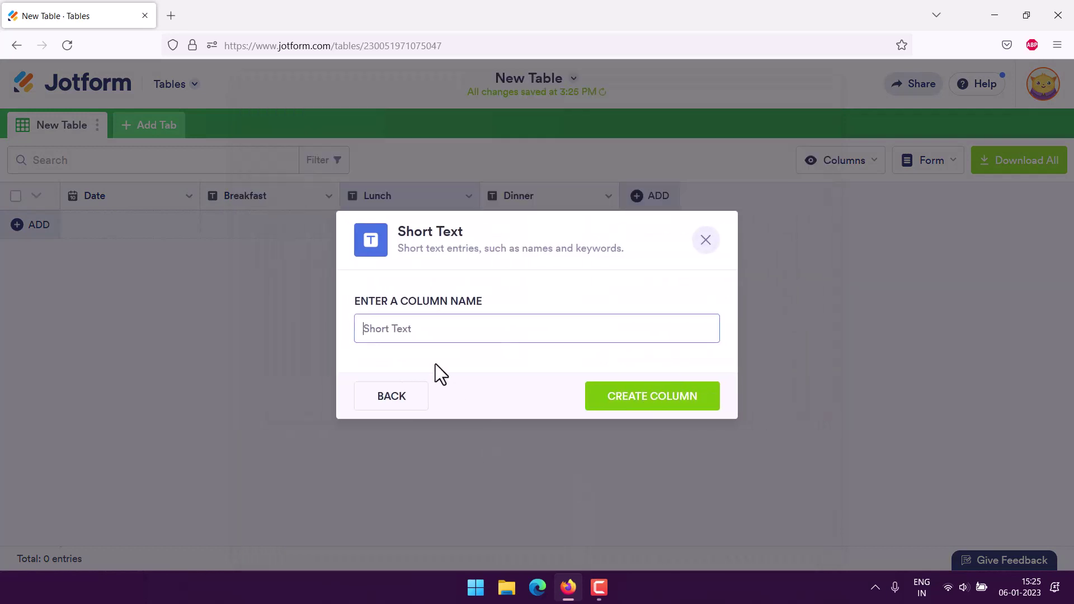
pyautogui.write('Snack')
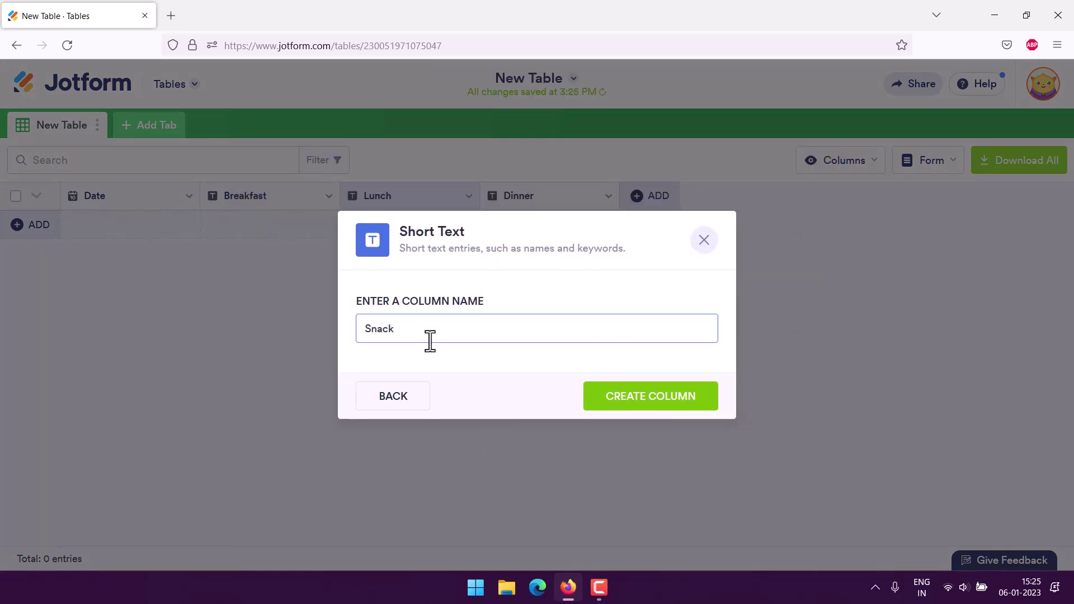
pyautogui.press('Return')
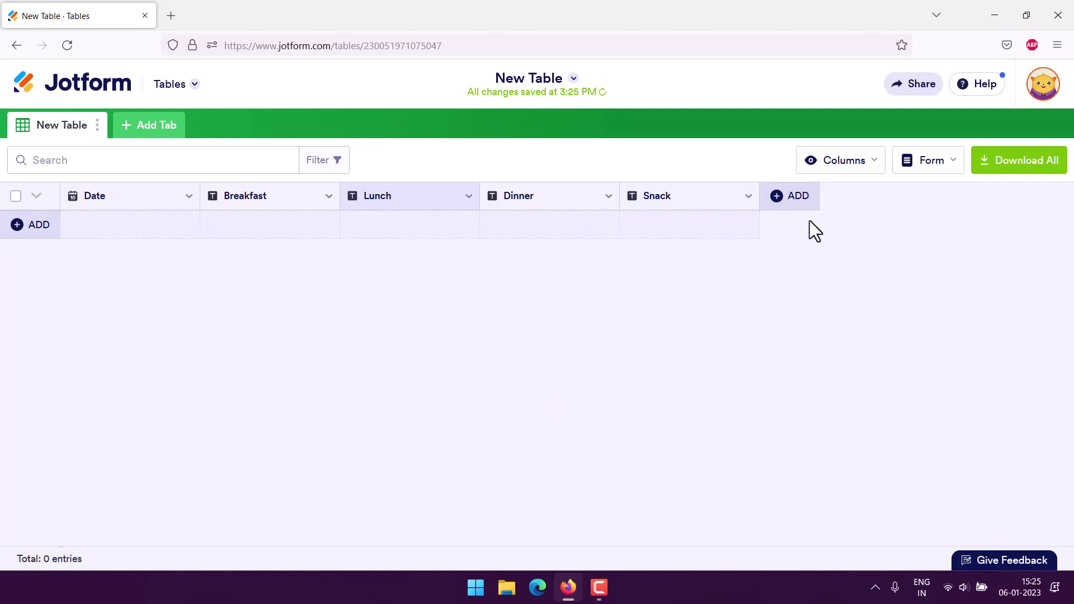
# Add a Short Text column named Notes after the Snack column.
pyautogui.click(787, 201)
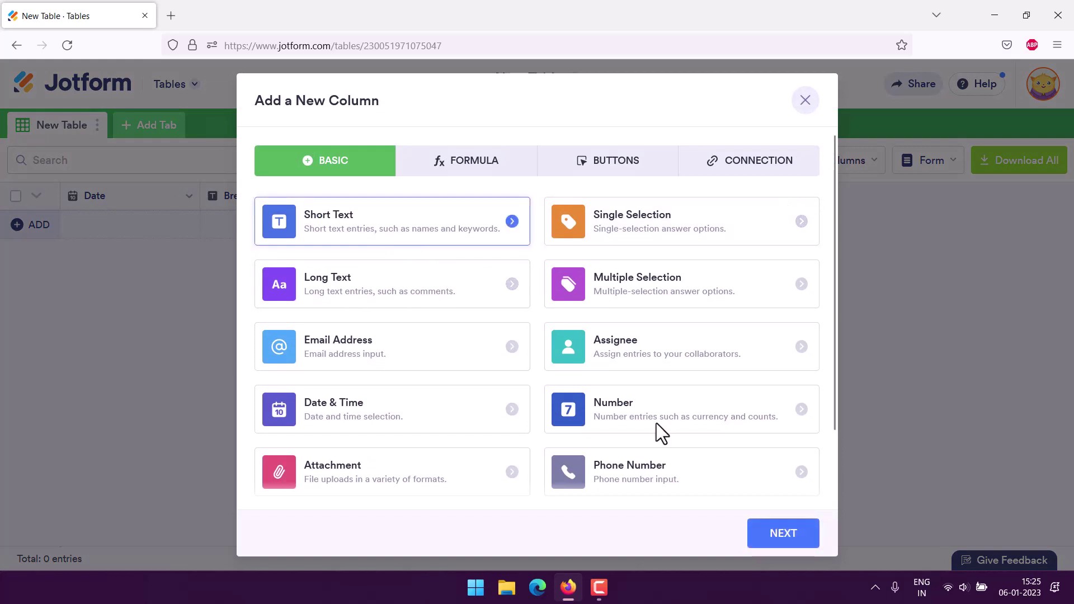
pyautogui.click(774, 538)
pyautogui.write('Notes')
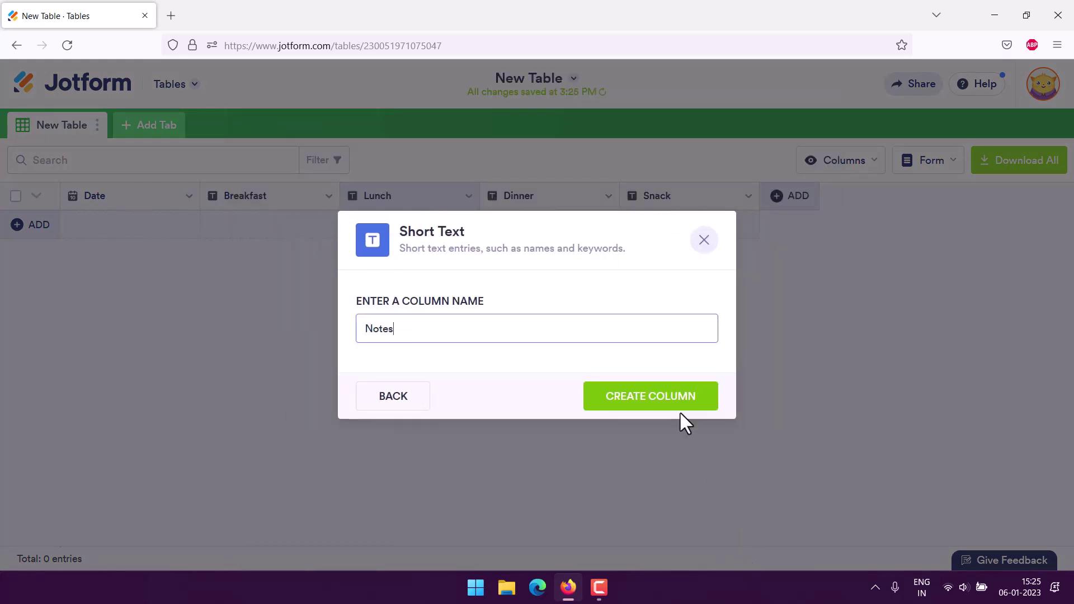
pyautogui.click(680, 410)
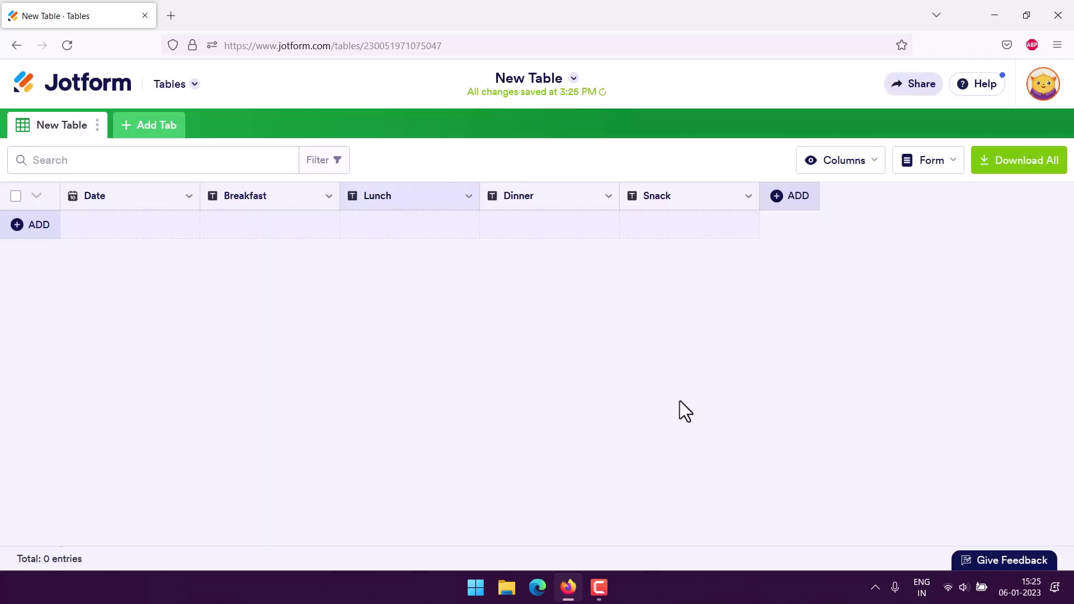
# Add a new entry to the table and set its Date to Jan 7, 2023 09:10 AM.
pyautogui.click(18, 224)
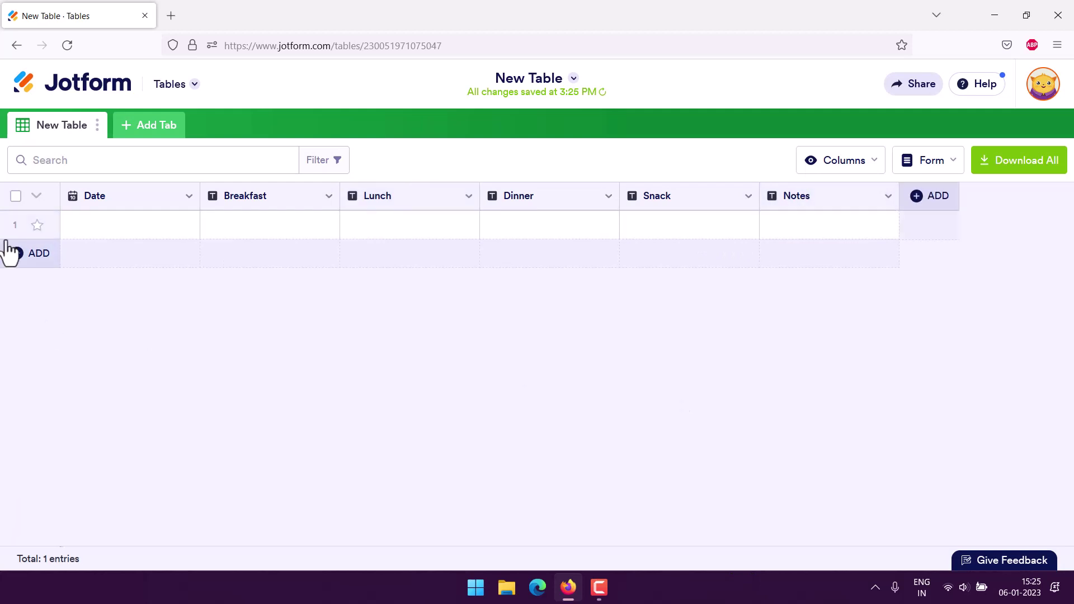
pyautogui.click(78, 222)
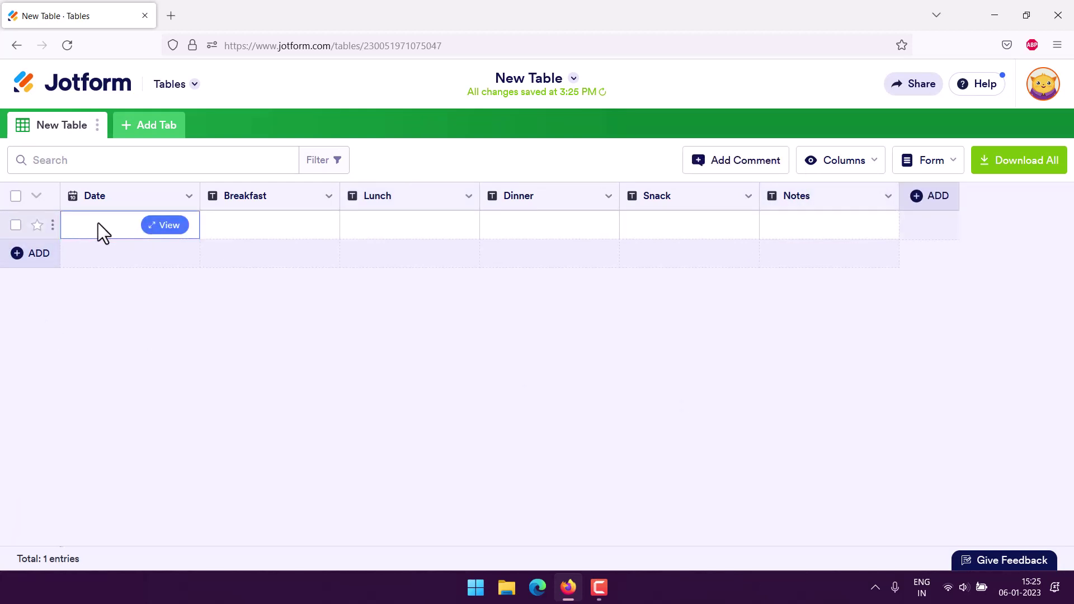
pyautogui.click(98, 223)
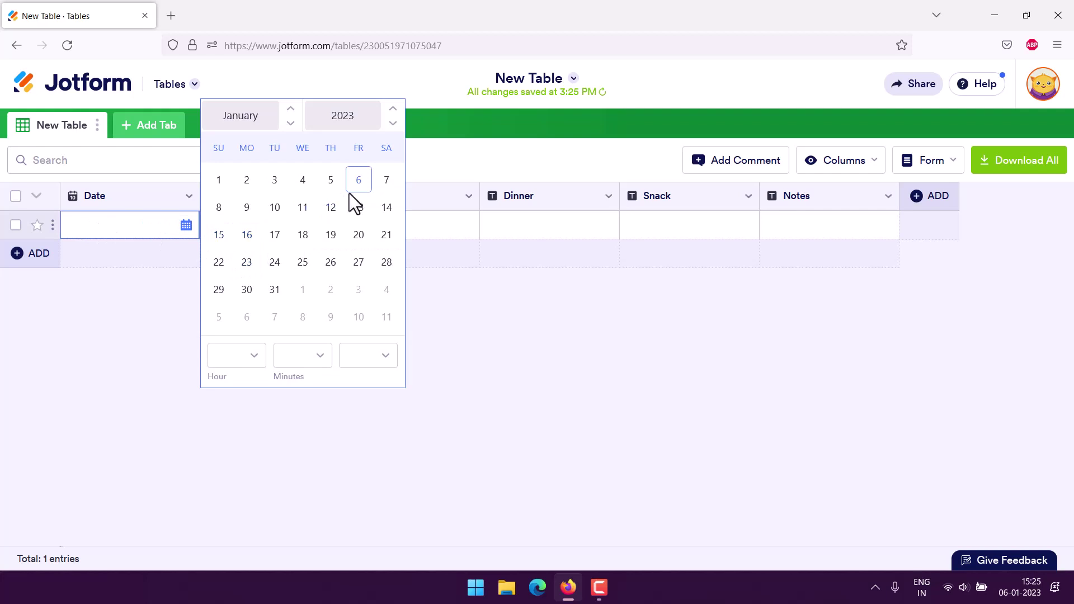
pyautogui.click(386, 179)
pyautogui.click(248, 360)
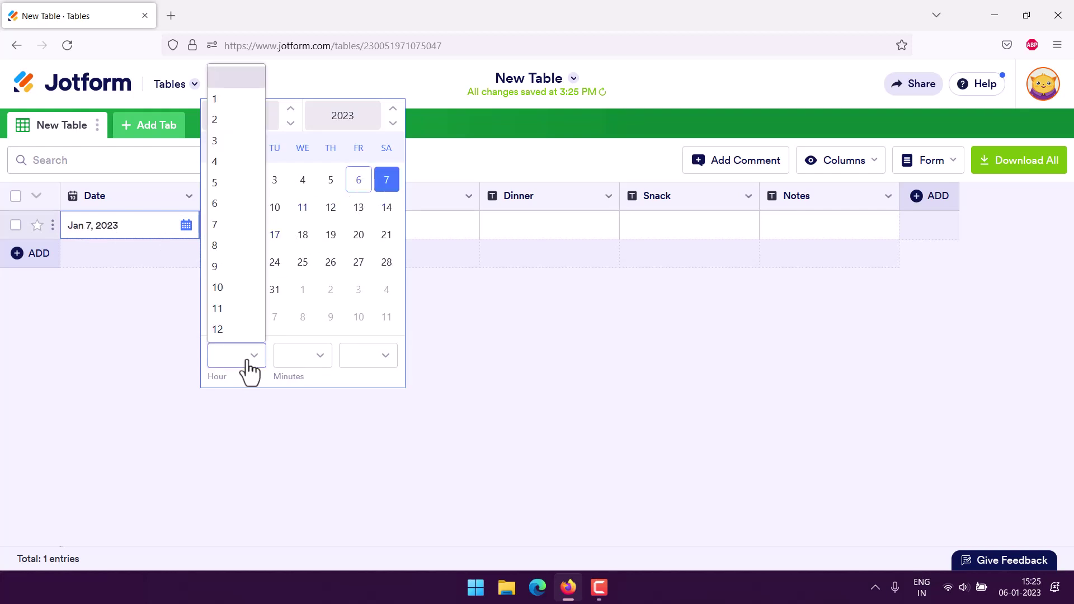
pyautogui.click(224, 266)
pyautogui.click(296, 356)
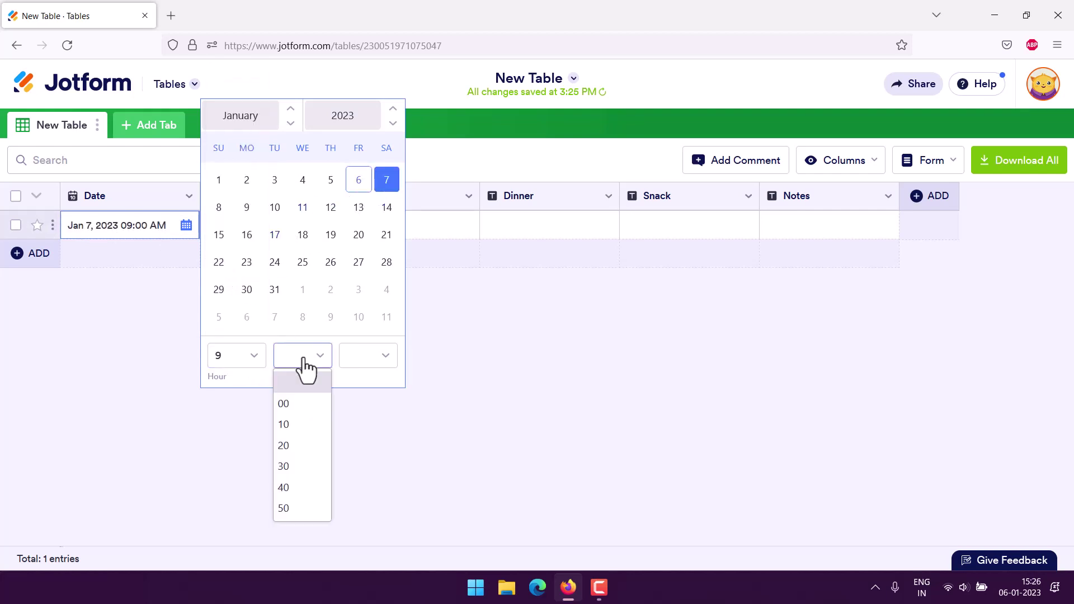
pyautogui.click(304, 425)
pyautogui.click(364, 363)
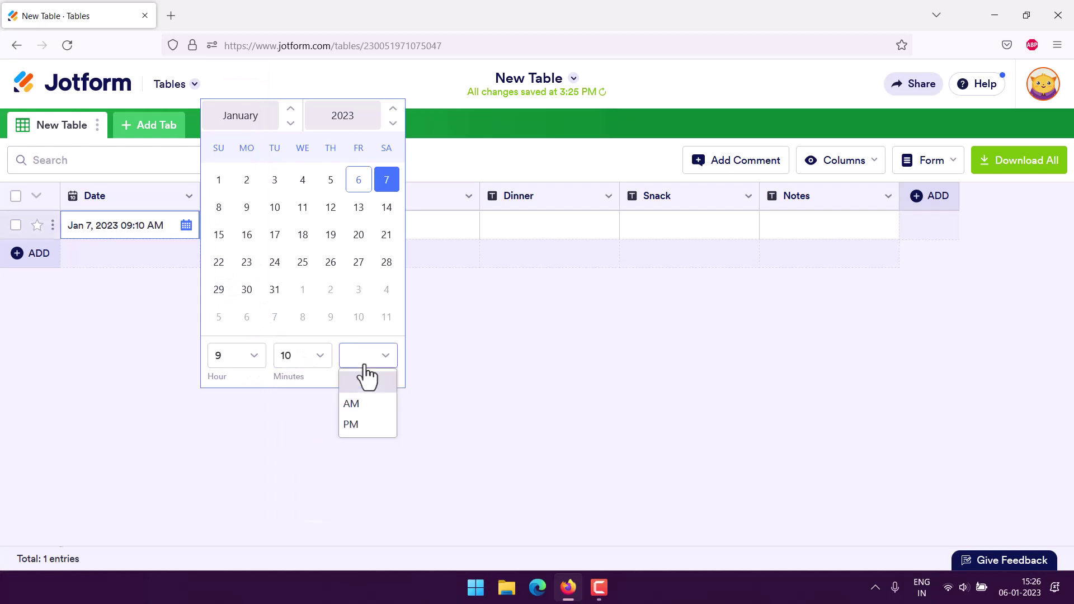
pyautogui.click(360, 405)
pyautogui.click(166, 356)
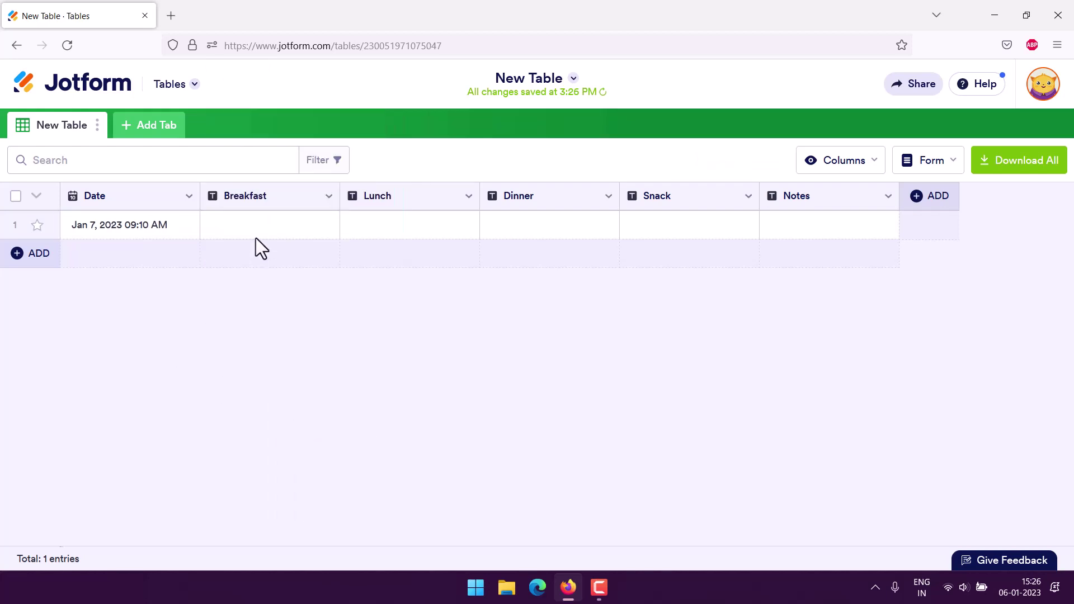
# Enter "Coffee and Bread" as the Breakfast of the Jan 7 entry.
pyautogui.click(256, 228)
pyautogui.click(257, 227)
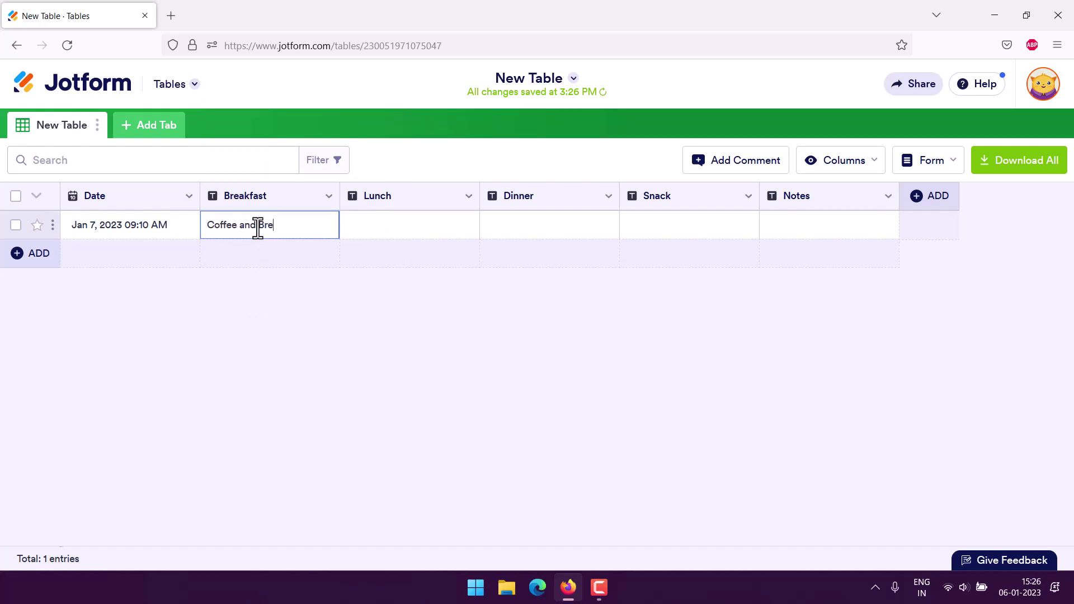
pyautogui.press('Tab')
pyautogui.press('Tab')
pyautogui.press('Tab')
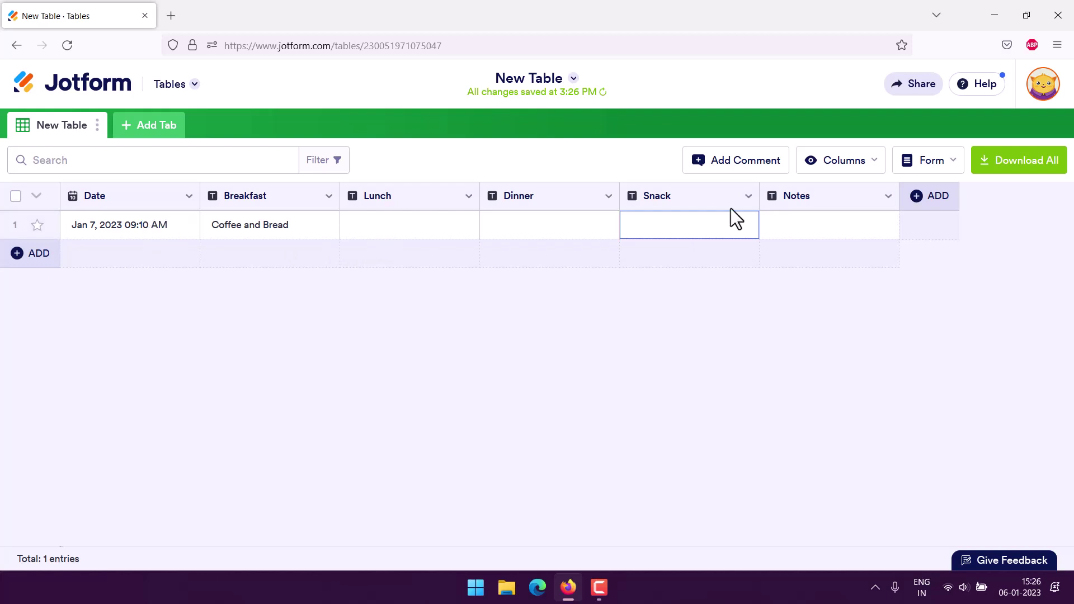
# Open the table's form for editing and dismiss the Organization Settings dialog.
pyautogui.click(924, 166)
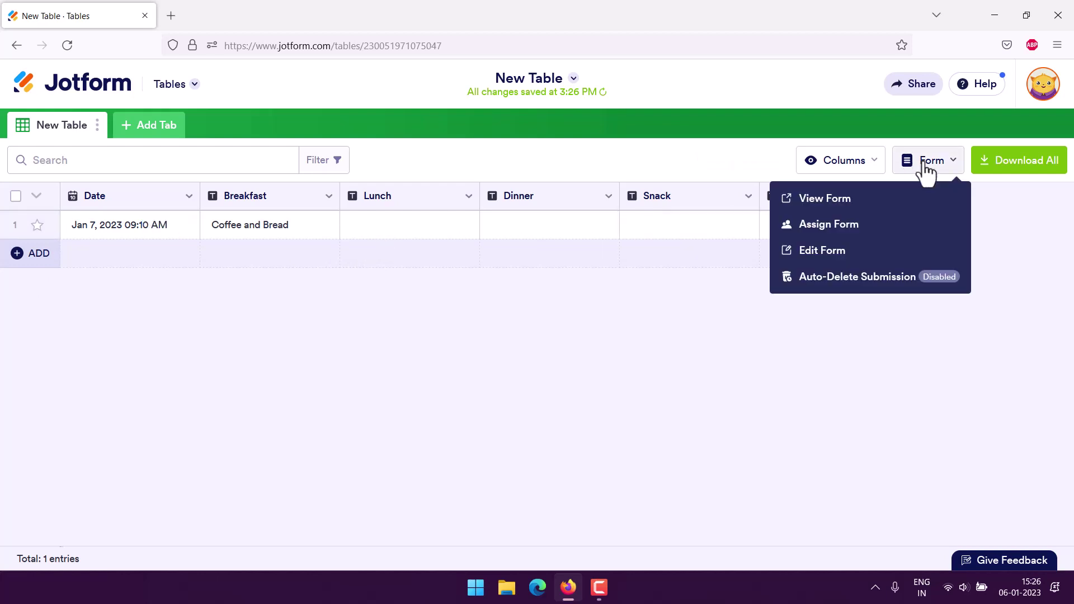
pyautogui.click(808, 251)
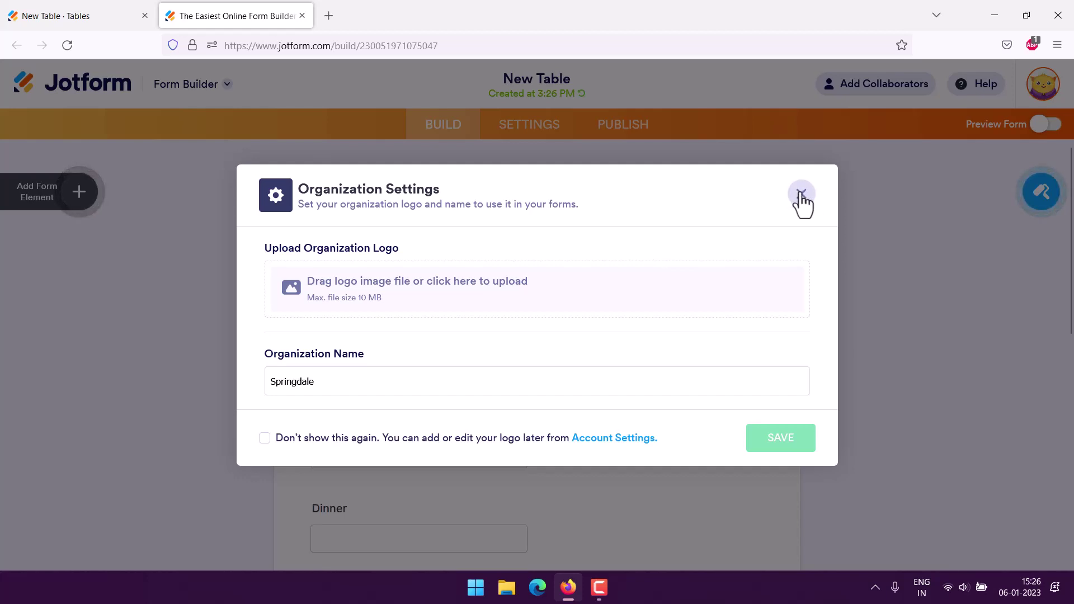
pyautogui.click(801, 195)
# Move the New Table heading from between Snack and Notes to the top of the form, above Date.
pyautogui.scroll(-8, 373, 364)
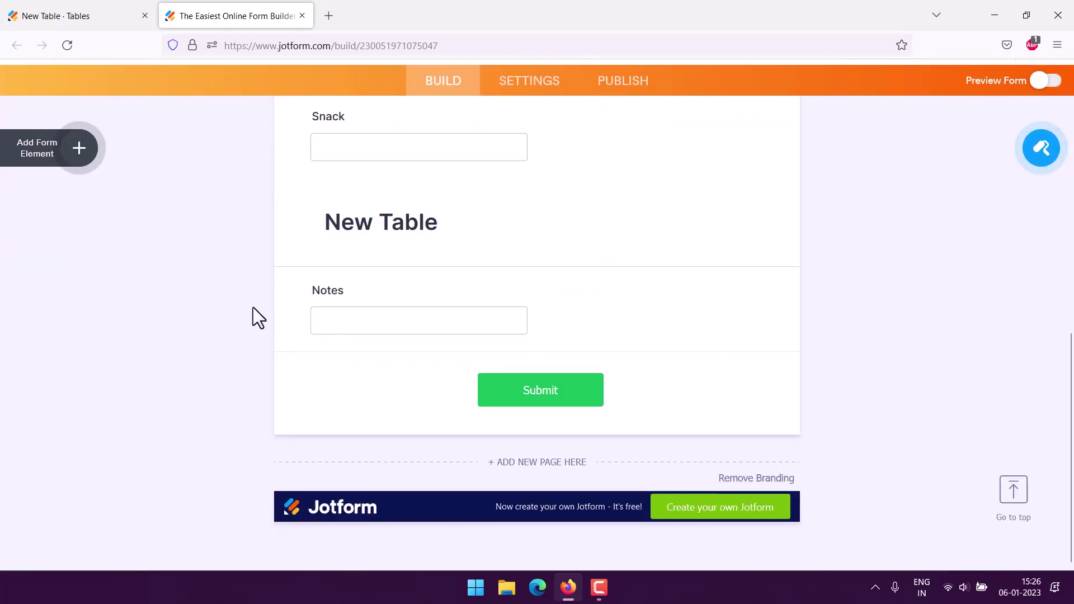
pyautogui.click(424, 222)
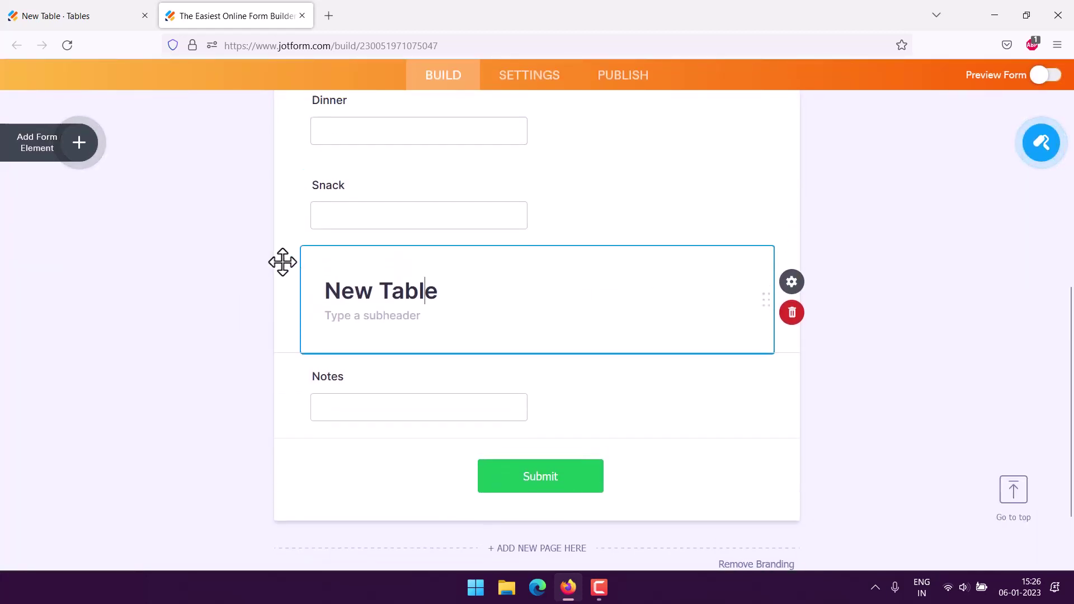
pyautogui.scroll(5, 283, 260)
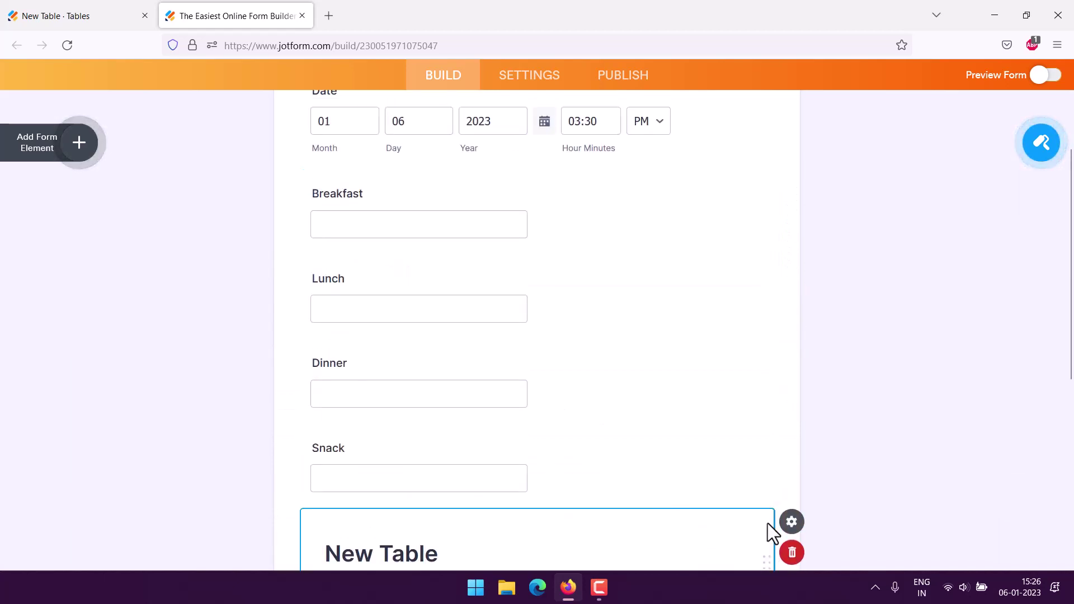
pyautogui.moveTo(768, 522); pyautogui.dragTo(664, 257)
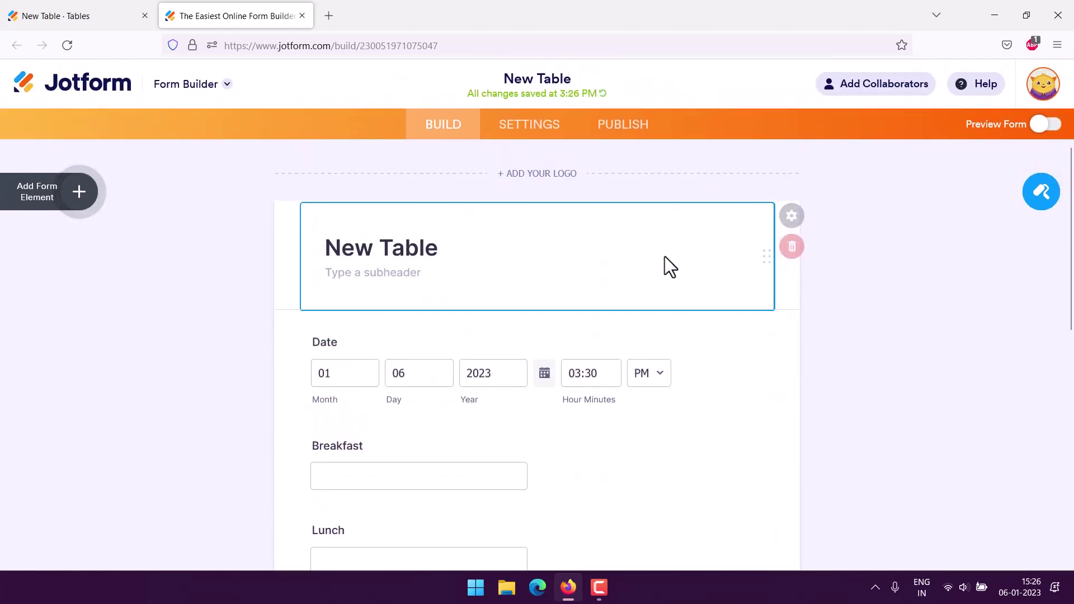
pyautogui.click(216, 232)
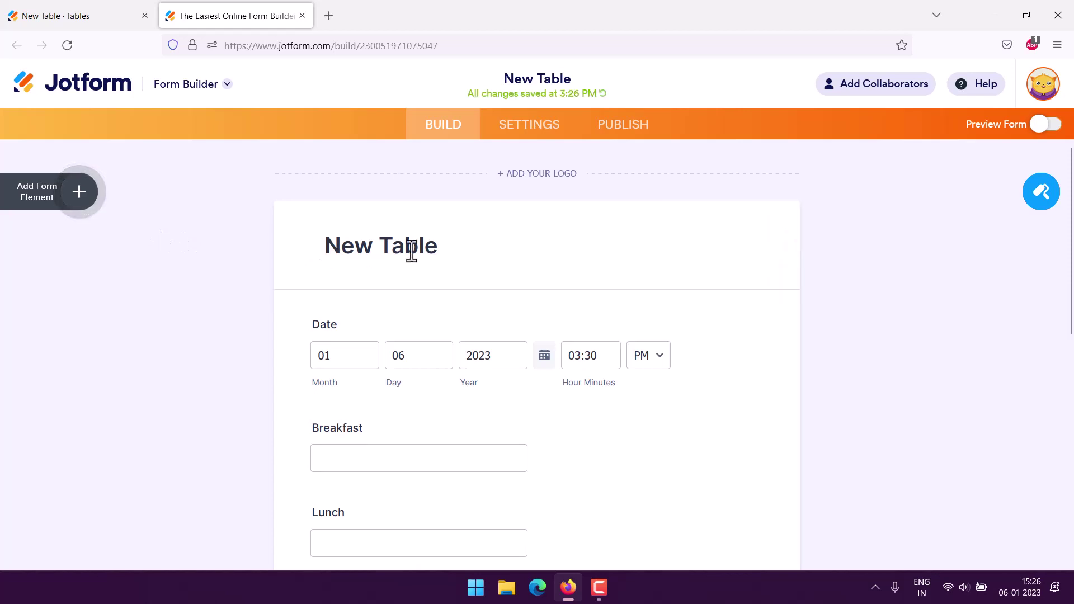
# Change the form's heading text to "Weekly Meal Planner".
pyautogui.doubleClick(412, 250)
pyautogui.click(434, 246)
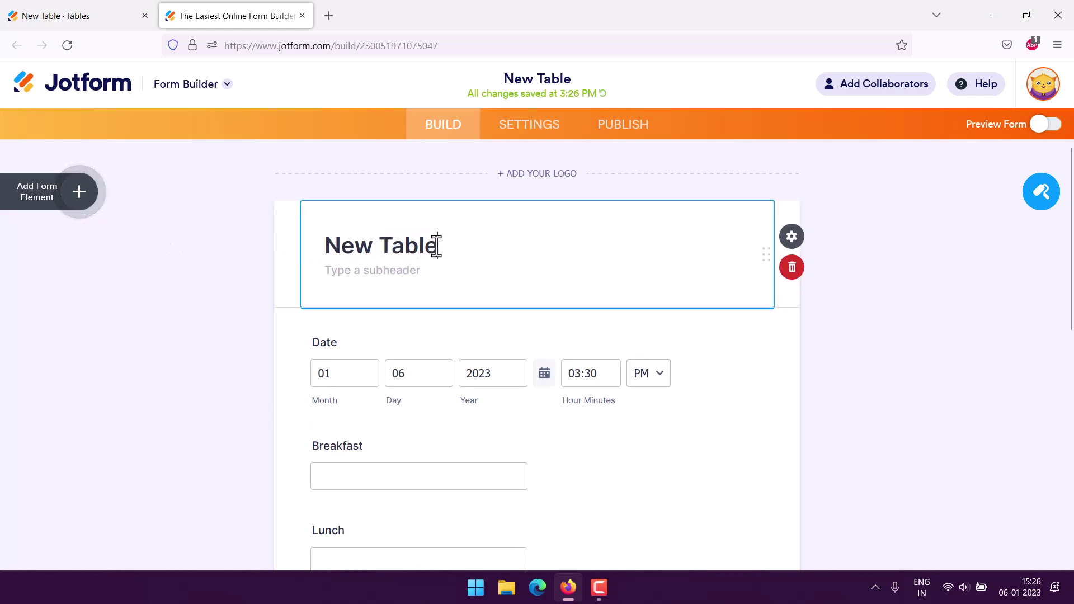
pyautogui.moveTo(436, 246); pyautogui.dragTo(324, 241)
pyautogui.write('W')
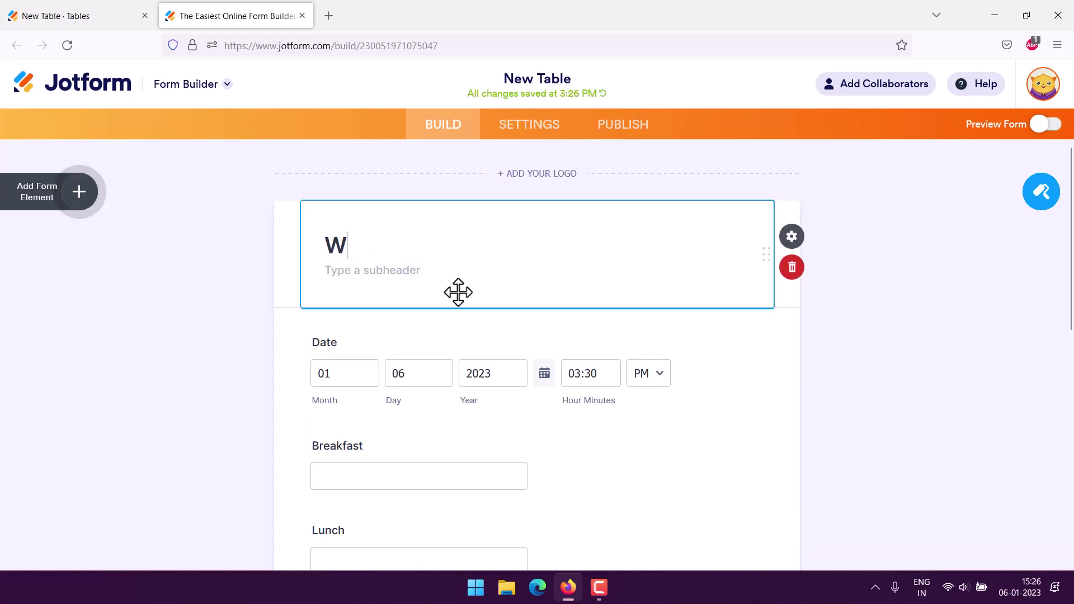
pyautogui.write('eekly Meal')
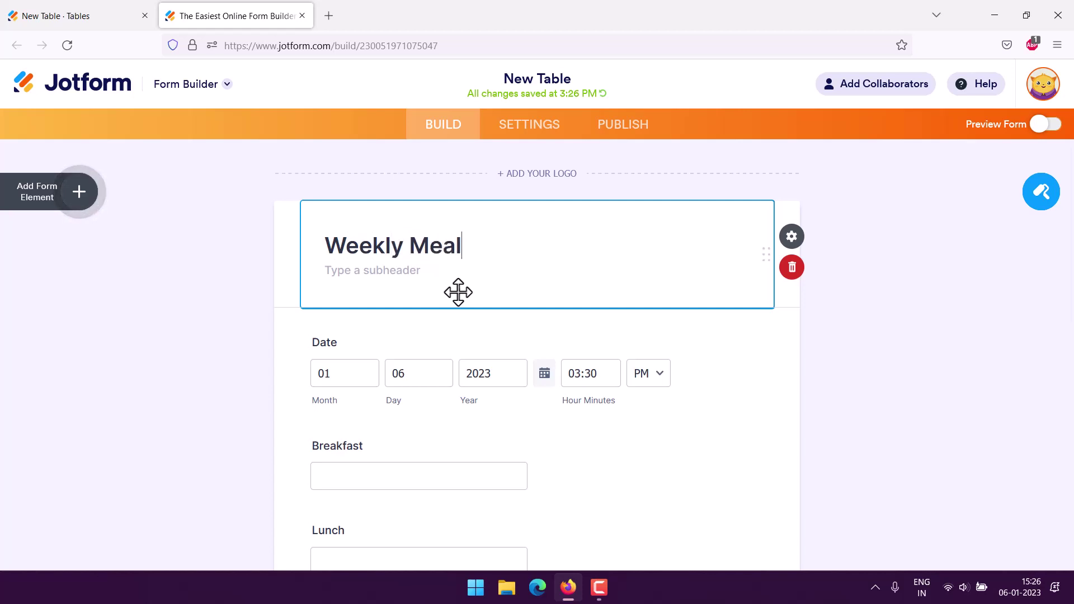
pyautogui.write(' PL')
pyautogui.write('lanner')
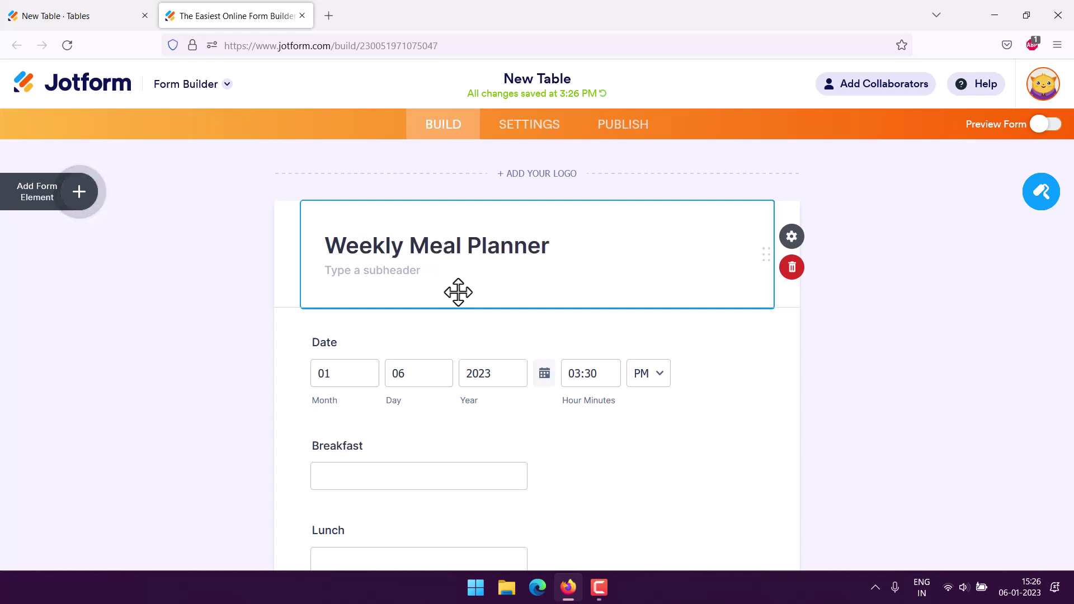
pyautogui.click(224, 303)
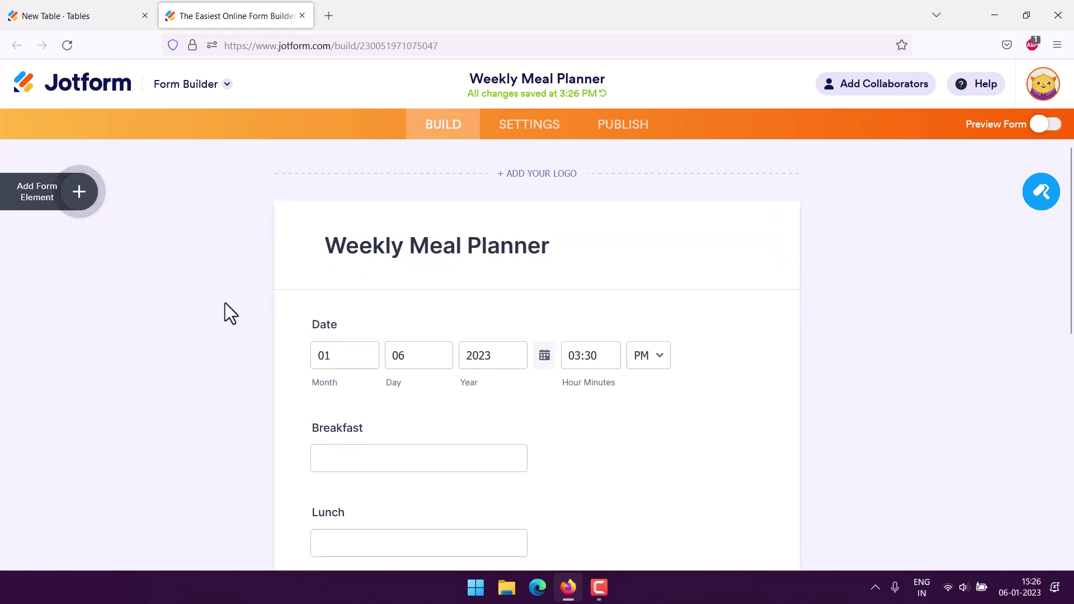
# Preview the whole form in the desktop layout and return to the form builder.
pyautogui.scroll(-4, 224, 303)
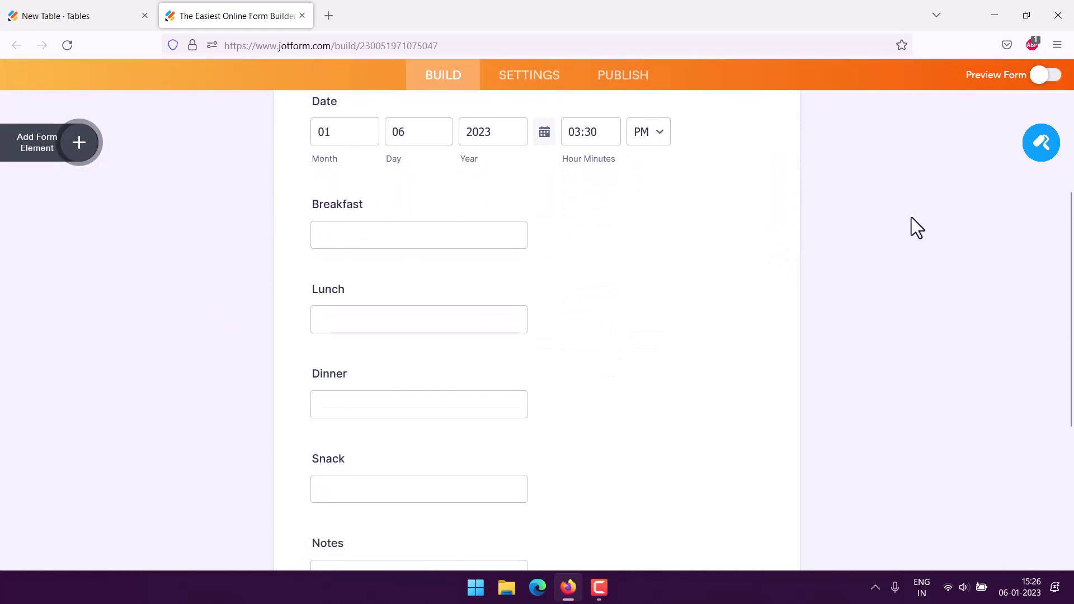
pyautogui.click(1051, 76)
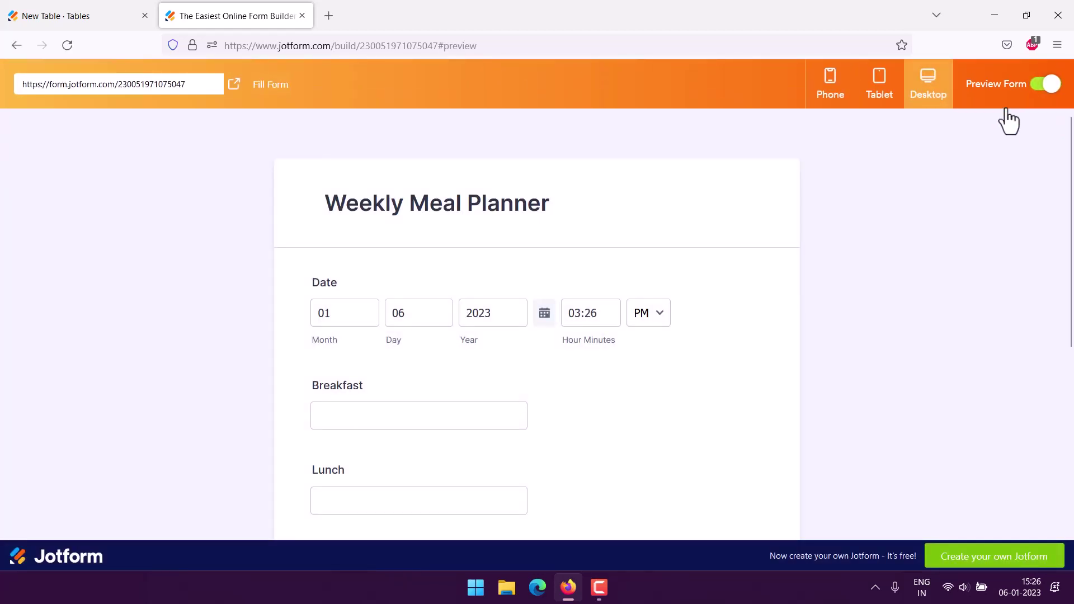
pyautogui.scroll(-6, 817, 324)
pyautogui.scroll(6, 817, 317)
pyautogui.click(1044, 84)
pyautogui.scroll(4, 978, 214)
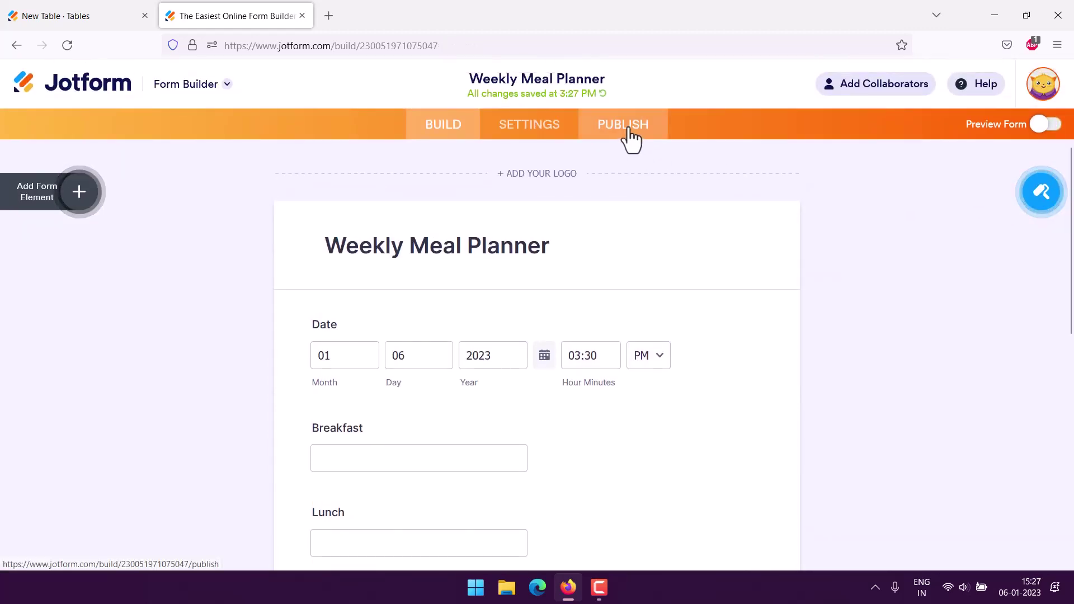
# Go to the form's publishing options and open its direct link in a new tab.
pyautogui.click(631, 134)
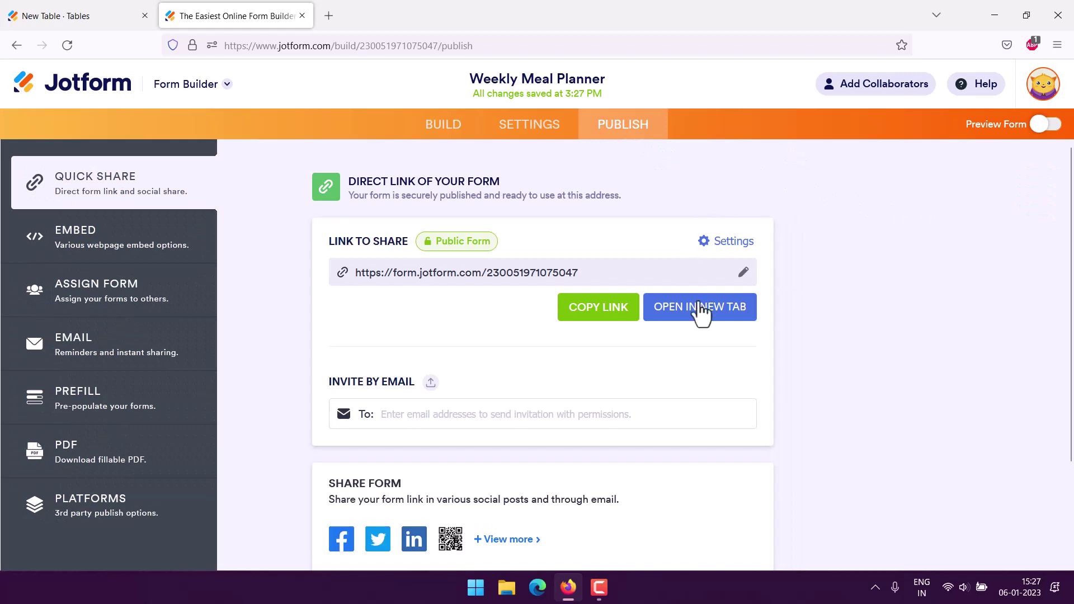
pyautogui.click(702, 311)
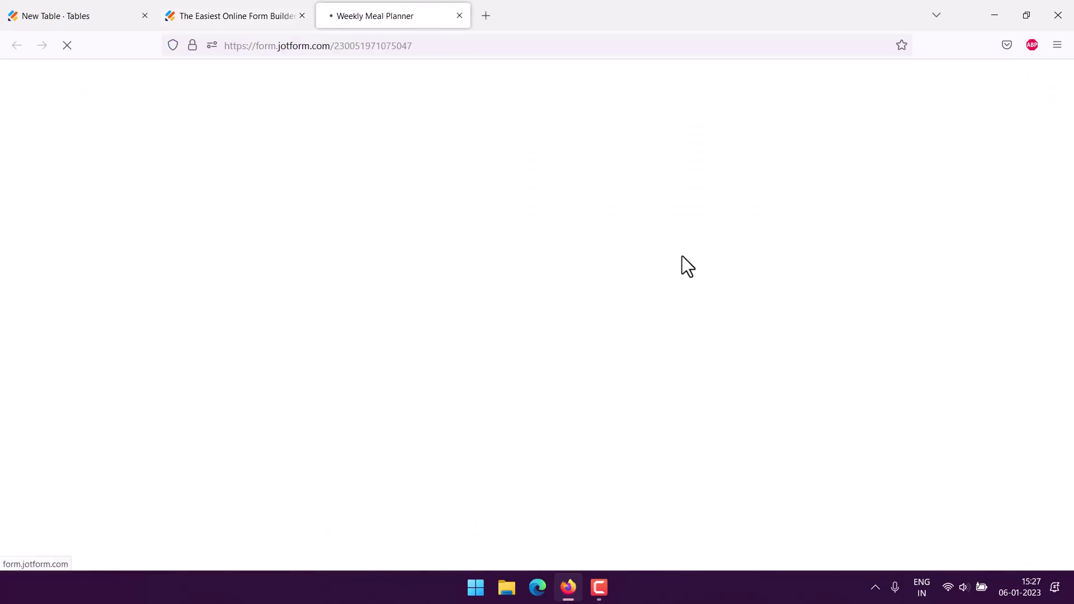
pyautogui.moveTo(337, 140); pyautogui.dragTo(551, 165)
pyautogui.click(580, 175)
# Set the Date in the published form to January 8, 2023.
pyautogui.click(361, 264)
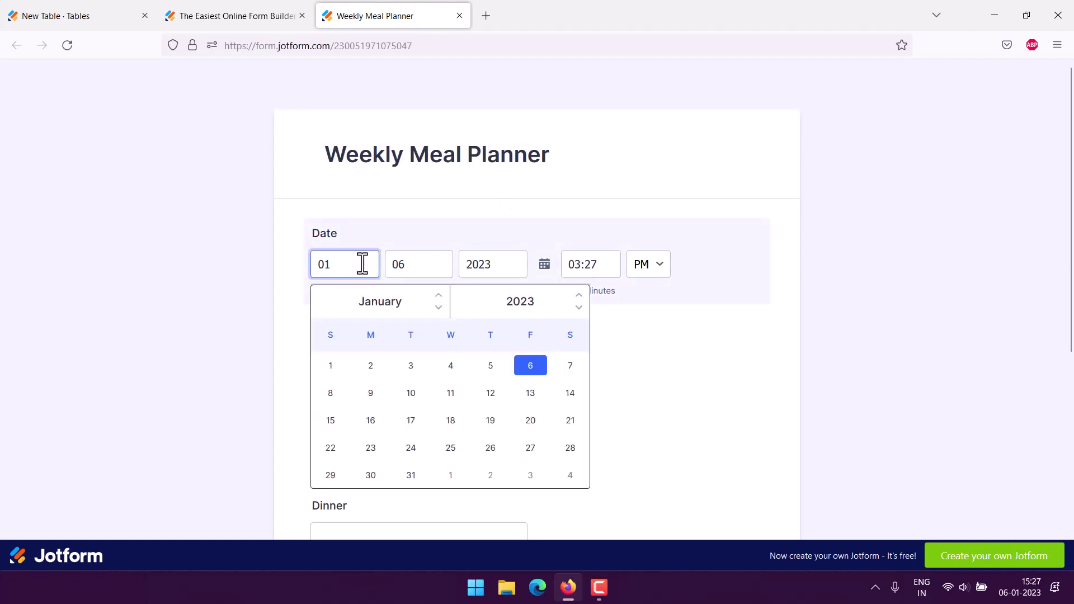
pyautogui.click(370, 395)
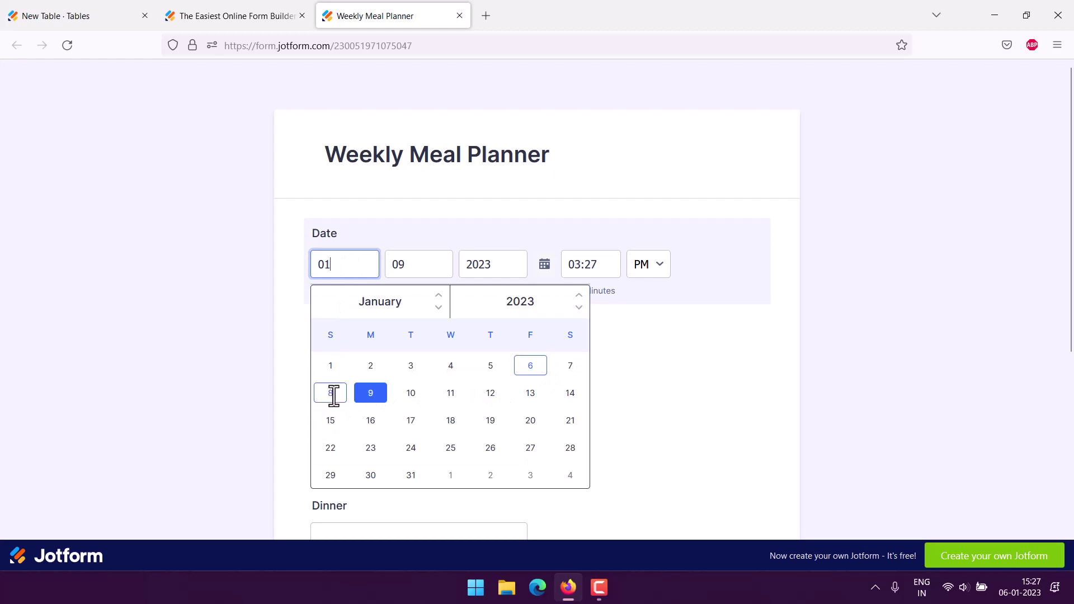
pyautogui.click(331, 392)
pyautogui.click(480, 273)
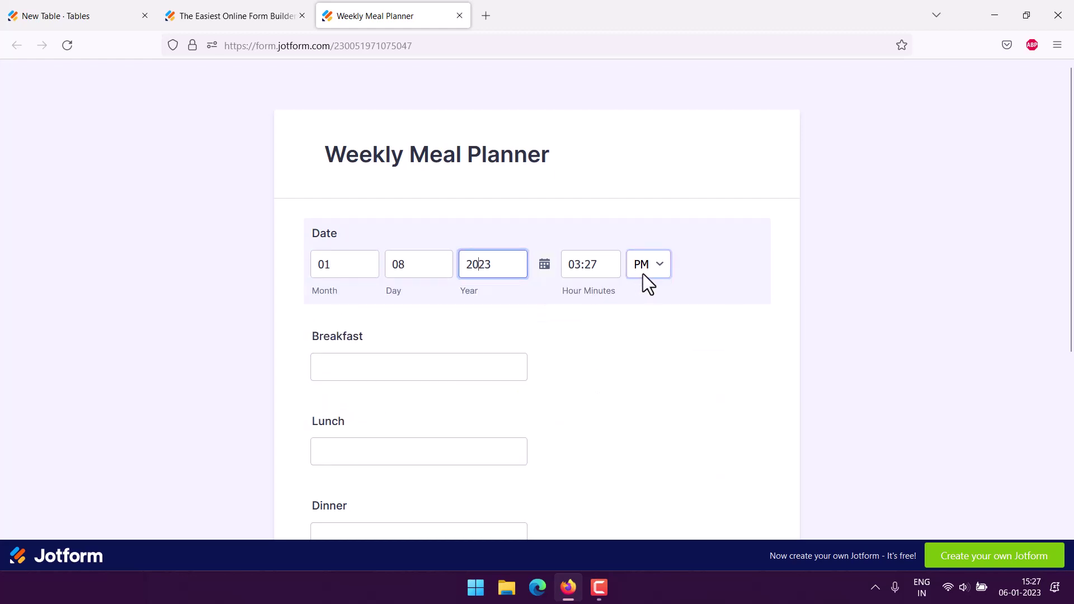
# Set the time of the form entry to 12:27 PM.
pyautogui.click(642, 273)
pyautogui.click(638, 291)
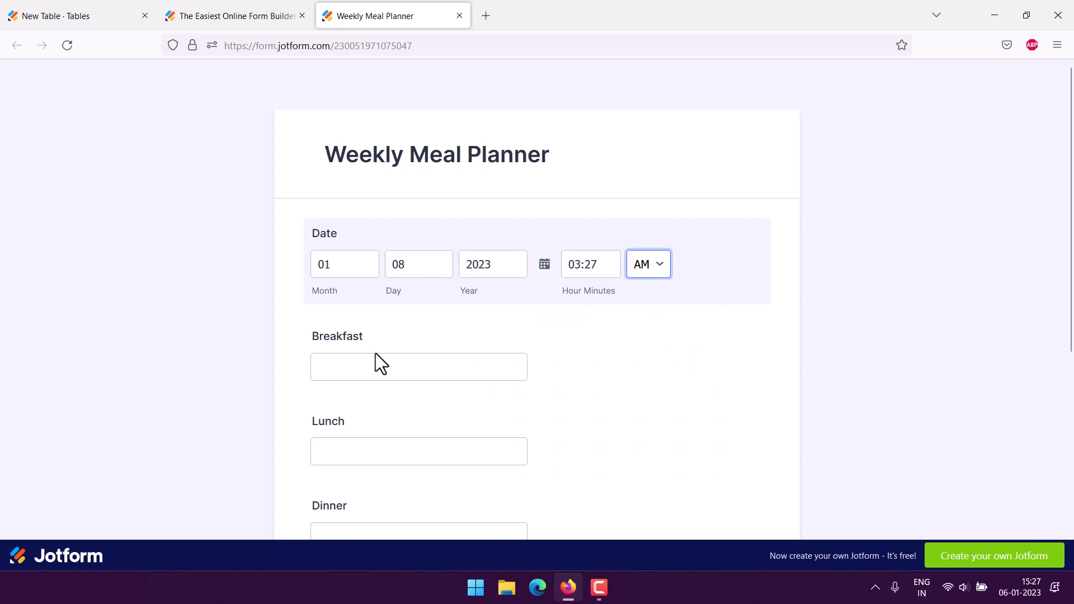
pyautogui.click(373, 372)
pyautogui.click(594, 265)
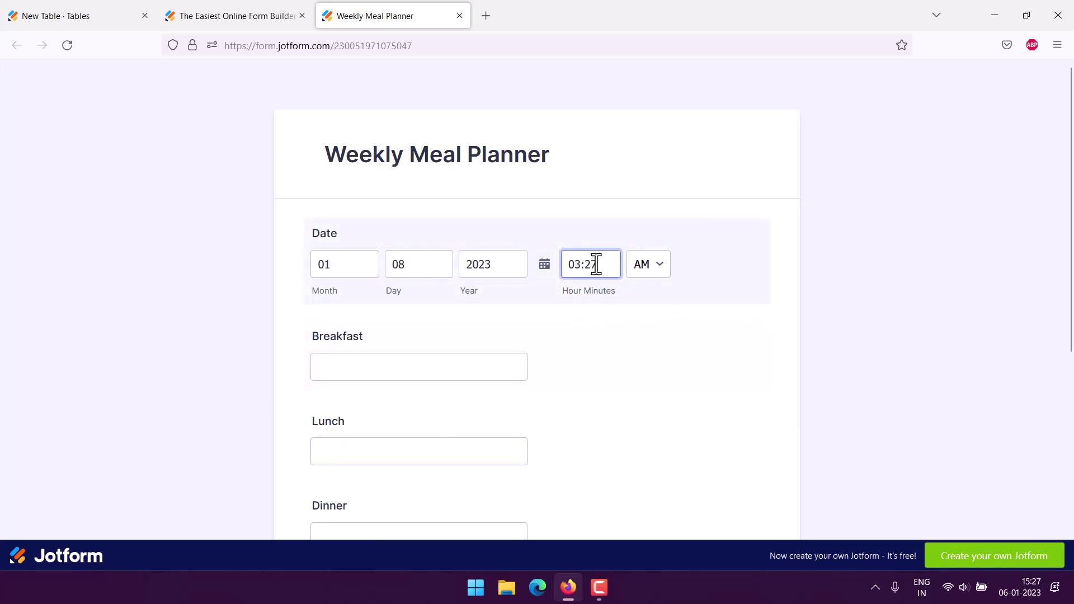
pyautogui.moveTo(570, 264); pyautogui.dragTo(581, 267)
pyautogui.write('12')
pyautogui.click(644, 270)
pyautogui.click(643, 312)
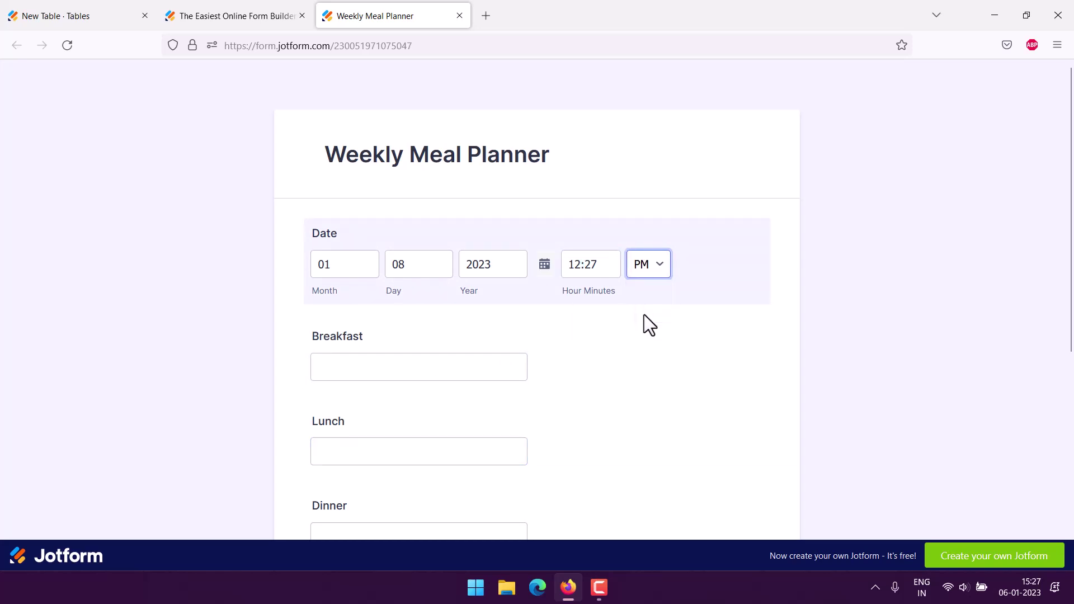
# Enter "Coffee, Paratha and Curd" as Lunch and submit the form.
pyautogui.click(337, 446)
pyautogui.scroll(-5, 225, 342)
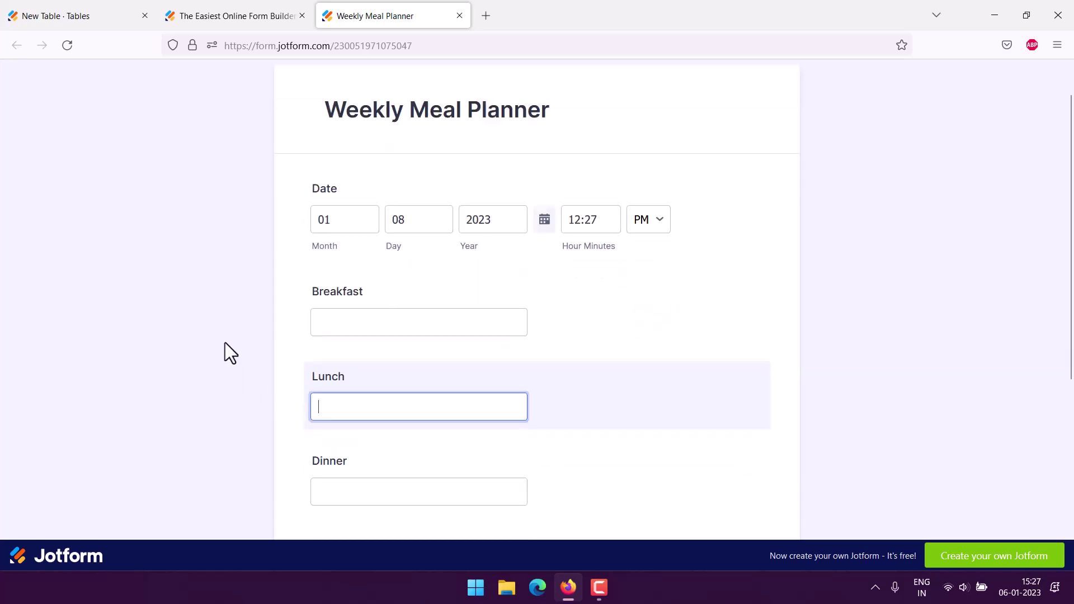
pyautogui.write('Coff')
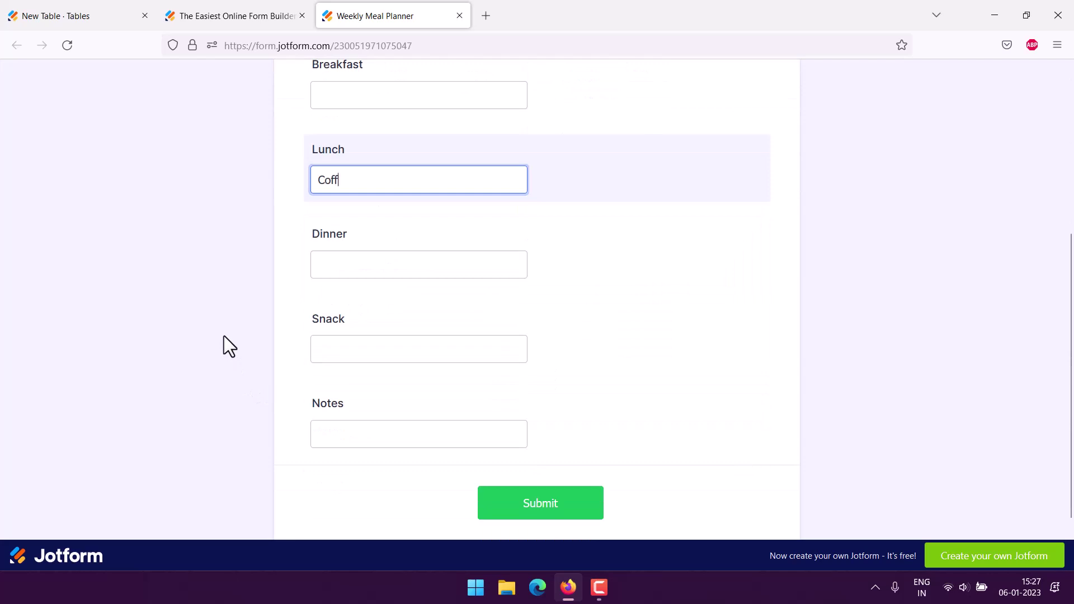
pyautogui.write('ee, P')
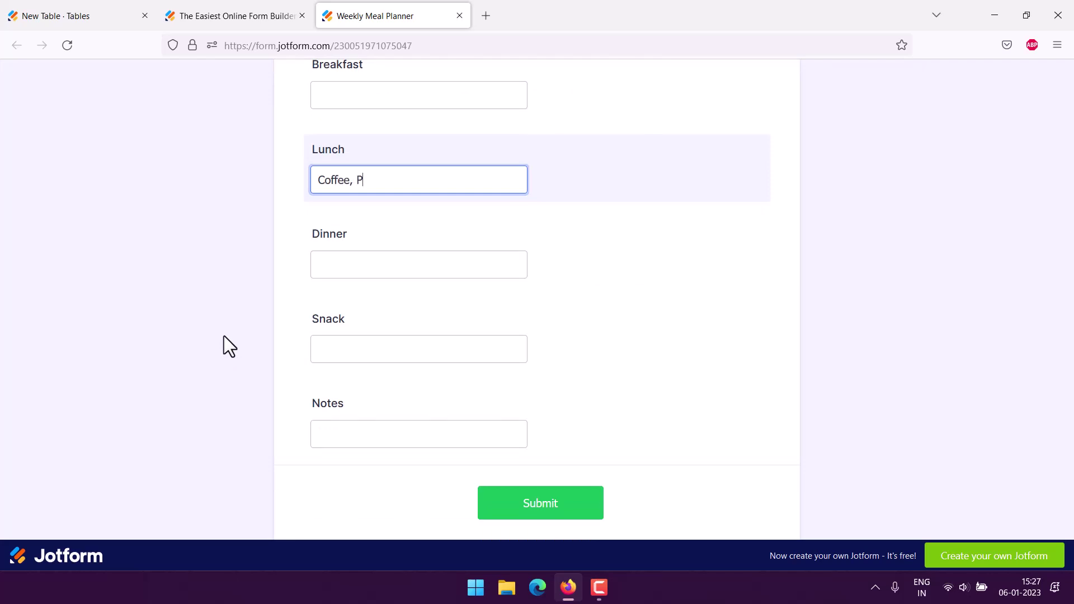
pyautogui.write('aratha and Curd')
pyautogui.click(524, 508)
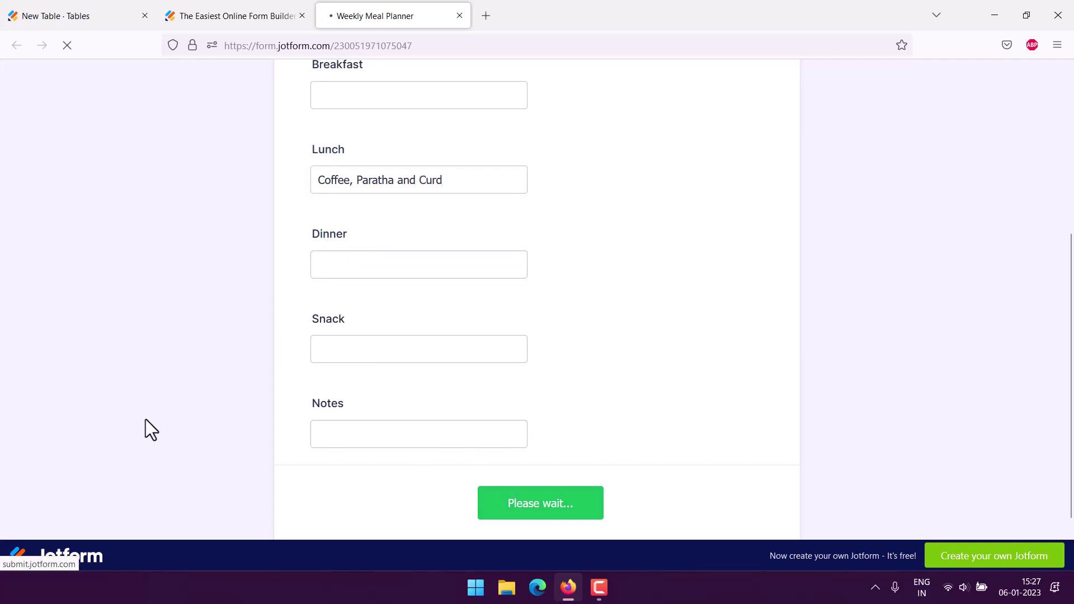
# Close the published form and form builder tabs to return to the table, and select the Jan 8 entry's Breakfast cell.
pyautogui.click(460, 16)
pyautogui.click(304, 16)
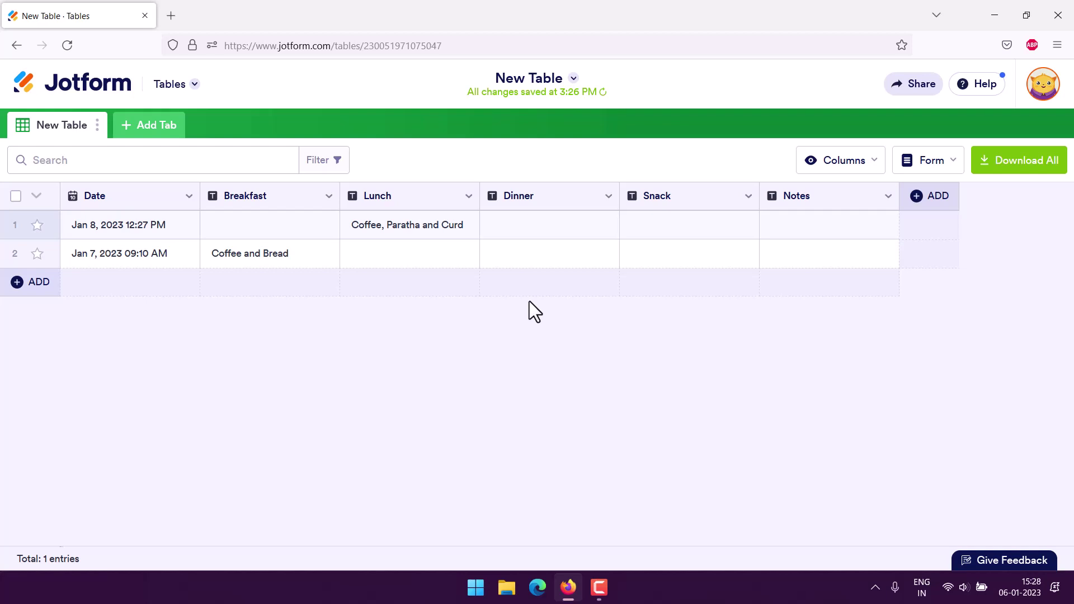
pyautogui.click(253, 226)
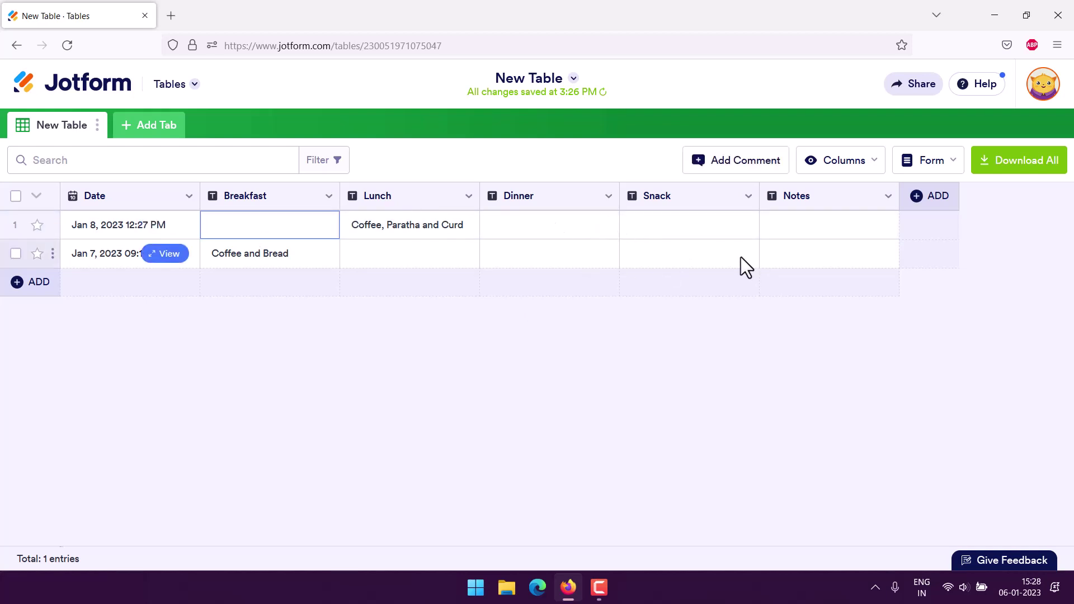